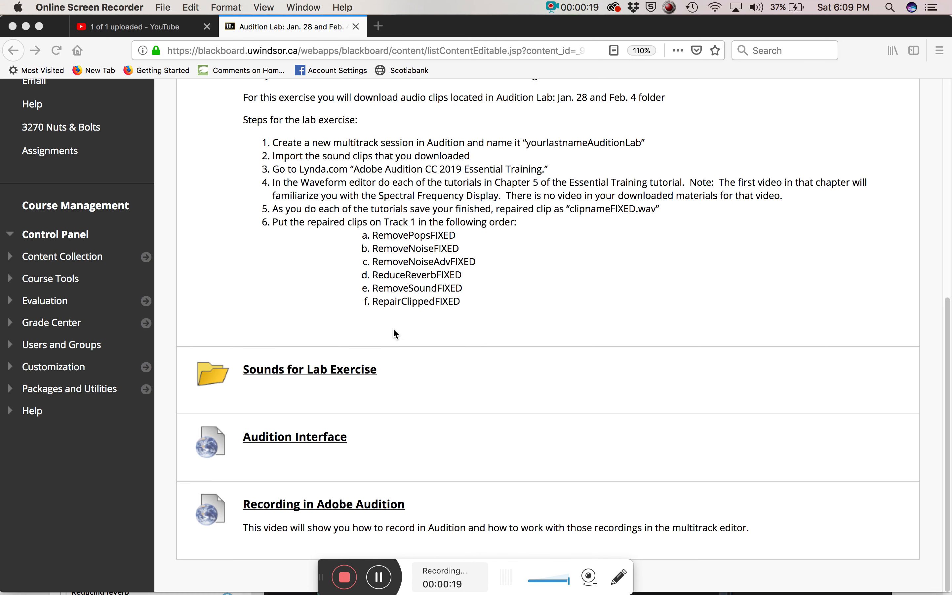
- Open the Sounds for Lab Exercise folder and look through the audio files offered for download
click(350, 373)
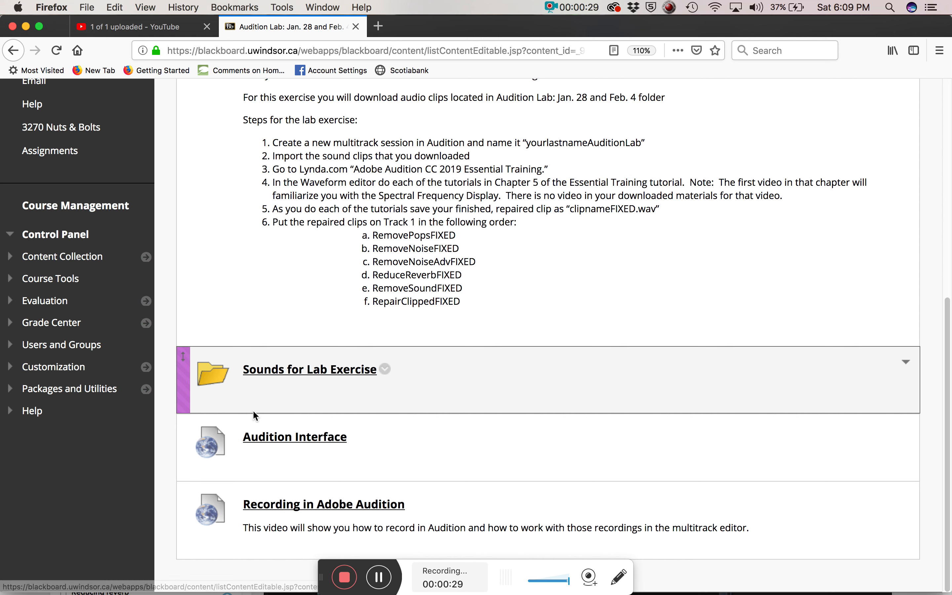
click(262, 373)
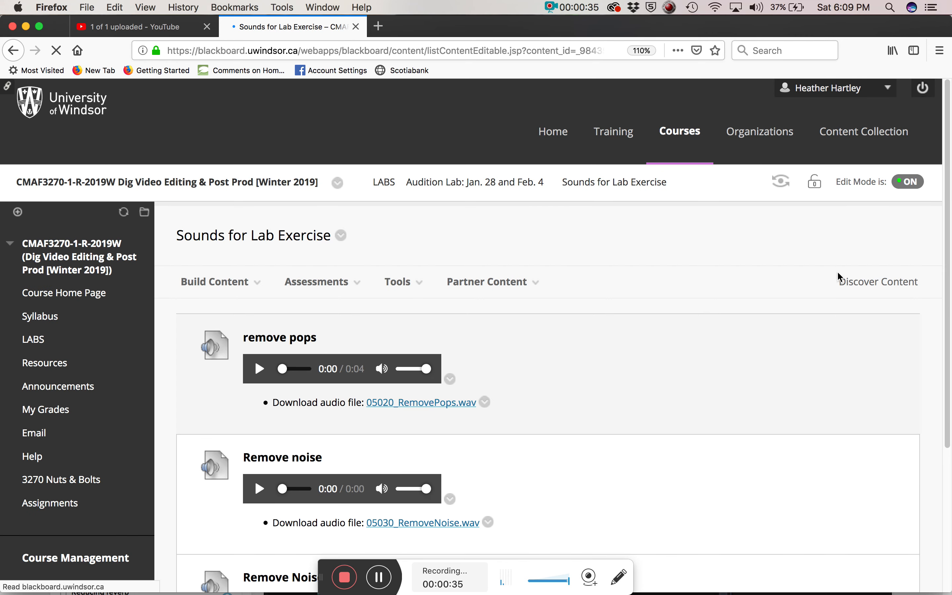
scroll(865, 259, down, 2)
scroll(897, 236, down, 4)
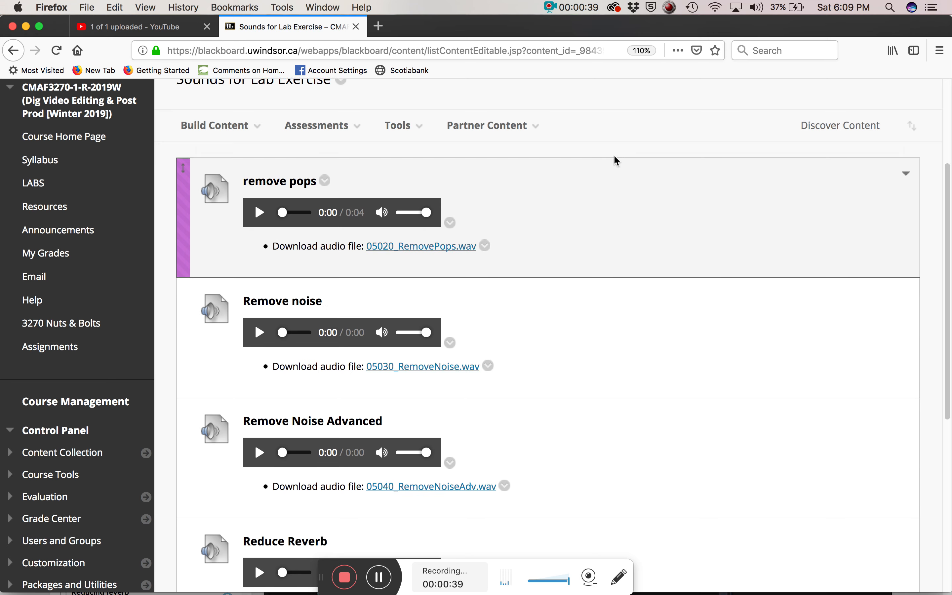
scroll(300, 273, down, 6)
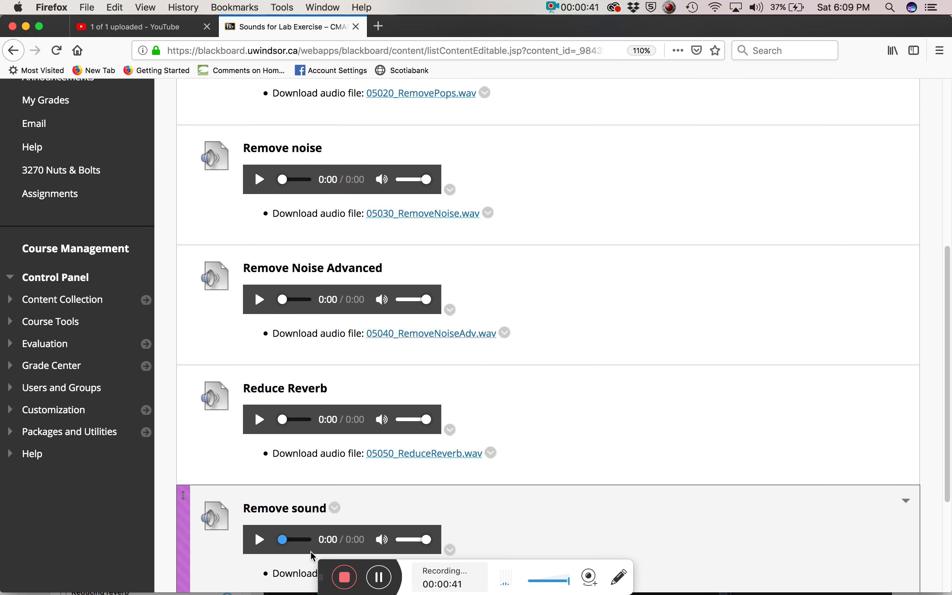
scroll(354, 497, down, 6)
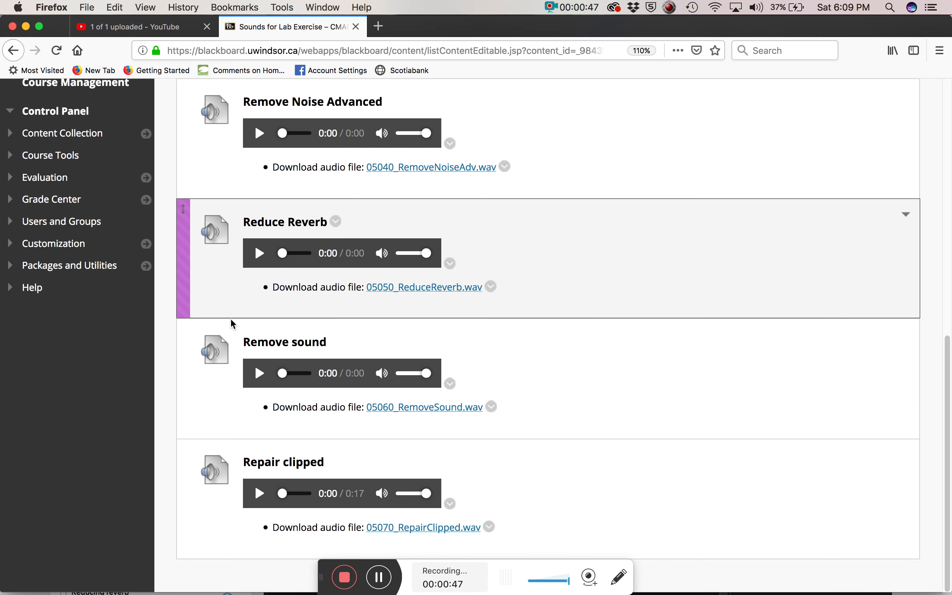
drag(510, 570, 208, 500)
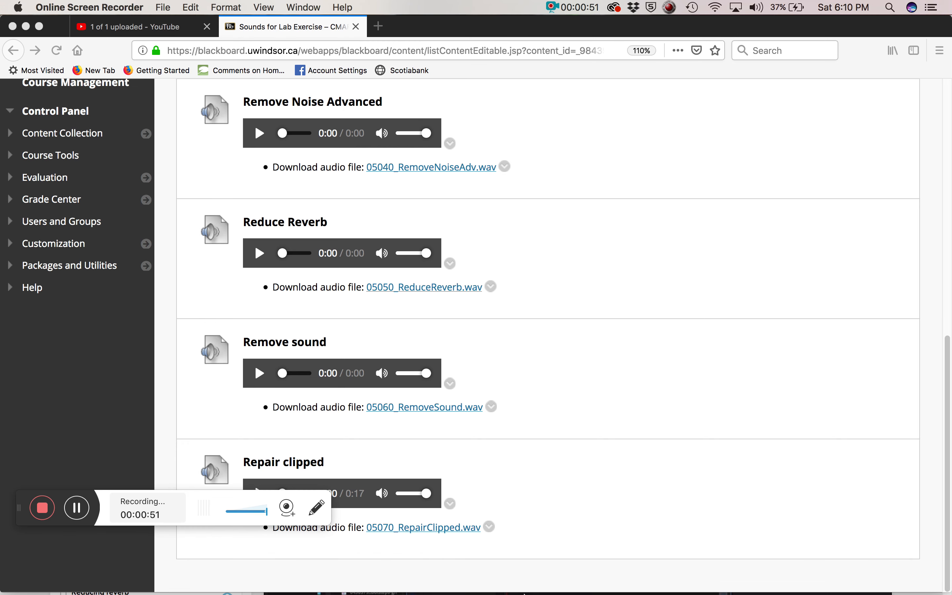
- Switch to Adobe Audition and start a new multitrack session named with the student's last name followed by AuditionLab
click(459, 585)
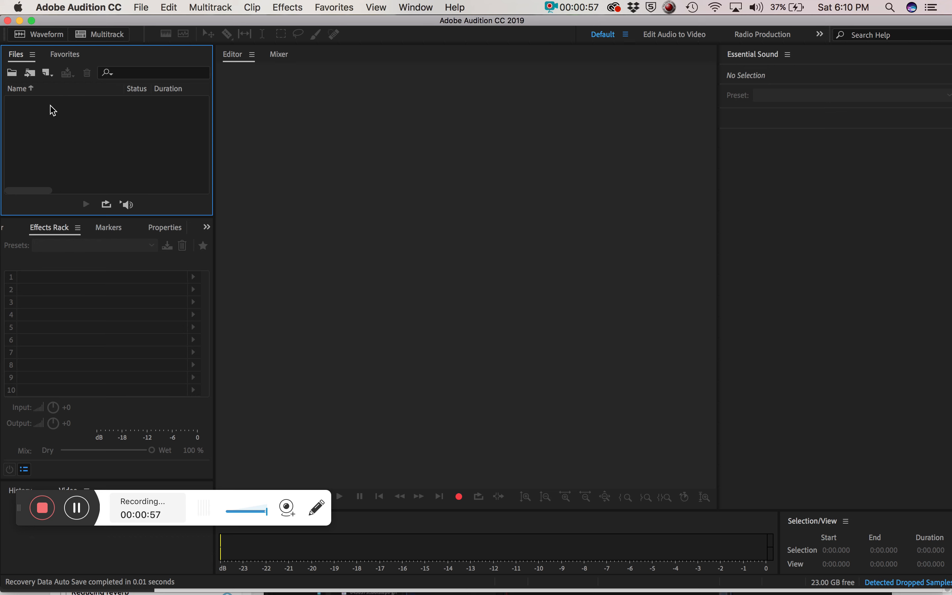
click(94, 35)
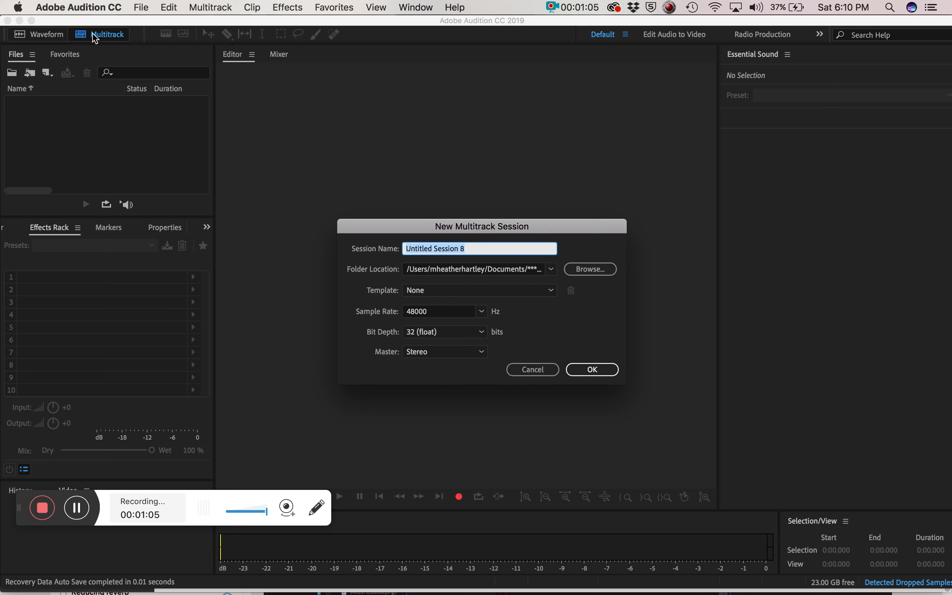
text(HARTLEY)
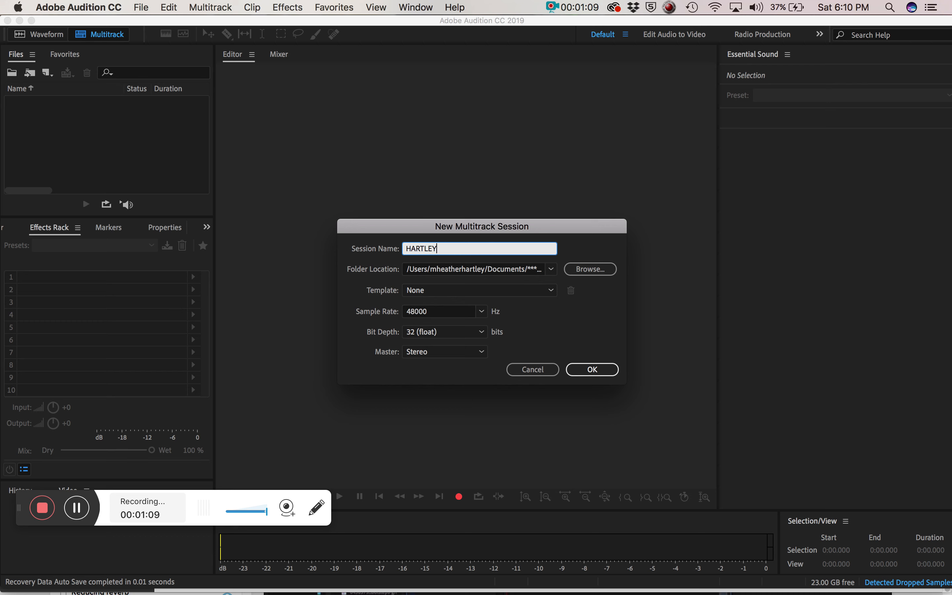
text(AuditionLab)
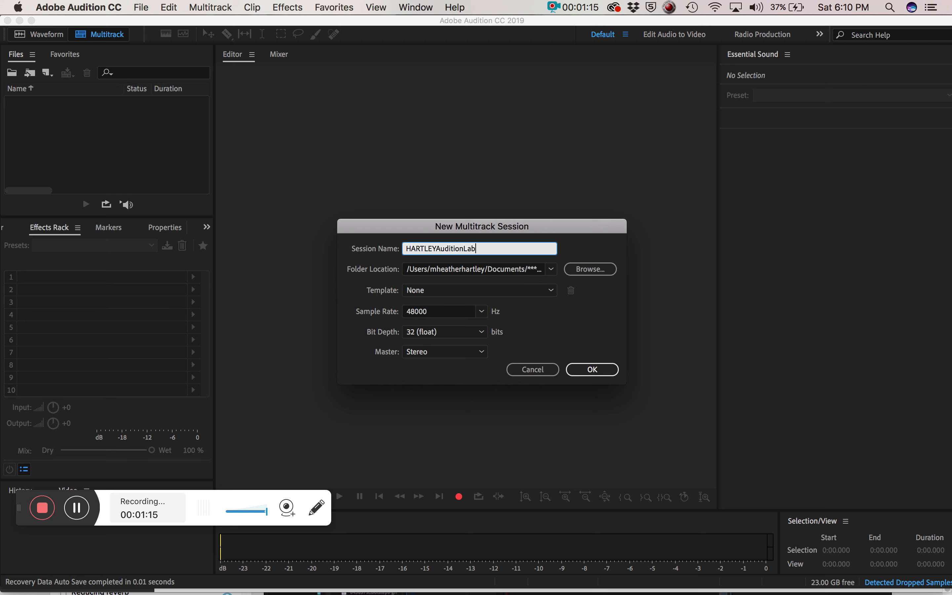
- Choose the **AudtionLabDemos folder as the session location and create the multitrack session
click(551, 269)
click(551, 272)
click(568, 271)
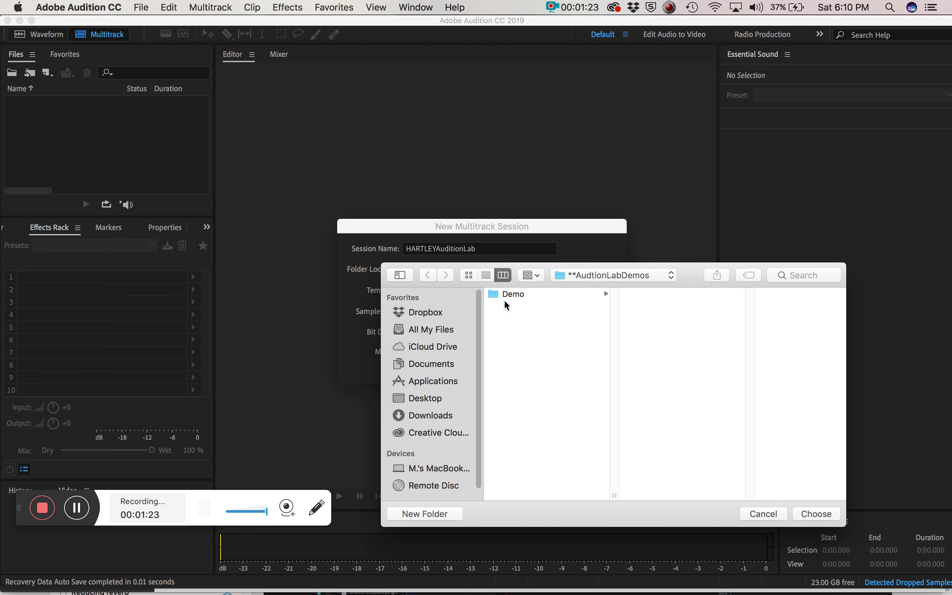
click(815, 513)
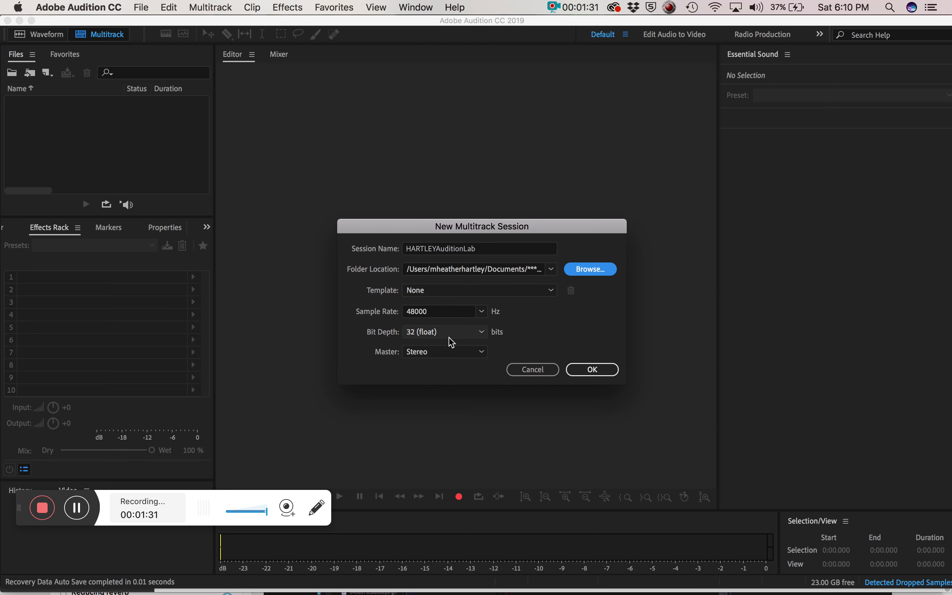
click(579, 372)
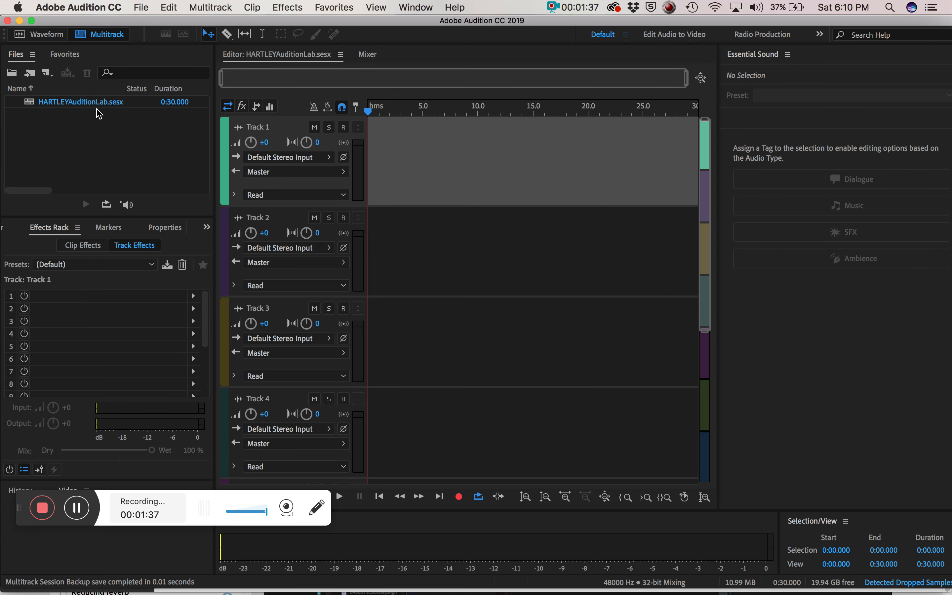
- Browse for files to open, going from Documents through ****WINTER 2019, 3270, lynda and Audition Essent 2019 to the 3270 lab exercise folder
click(93, 138)
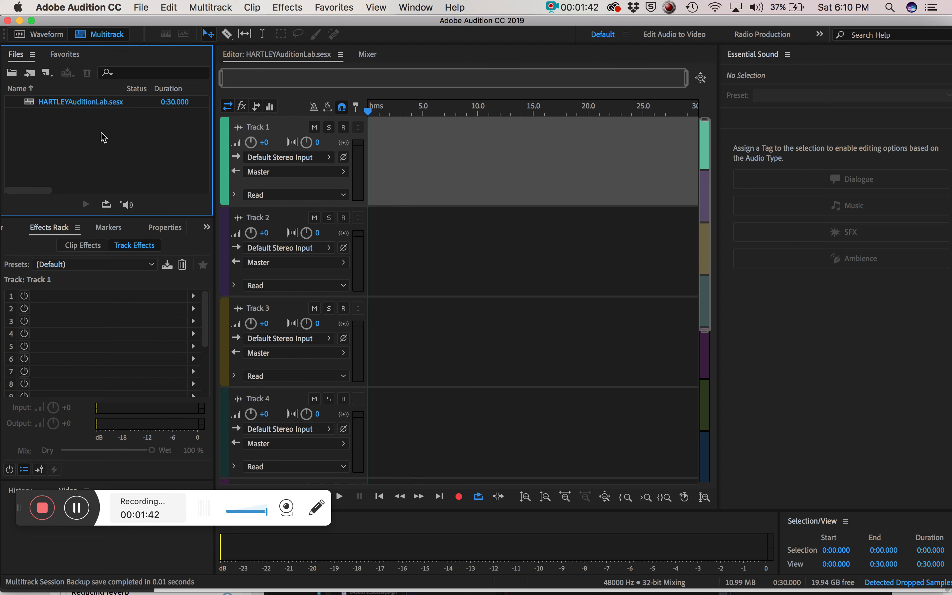
click(13, 74)
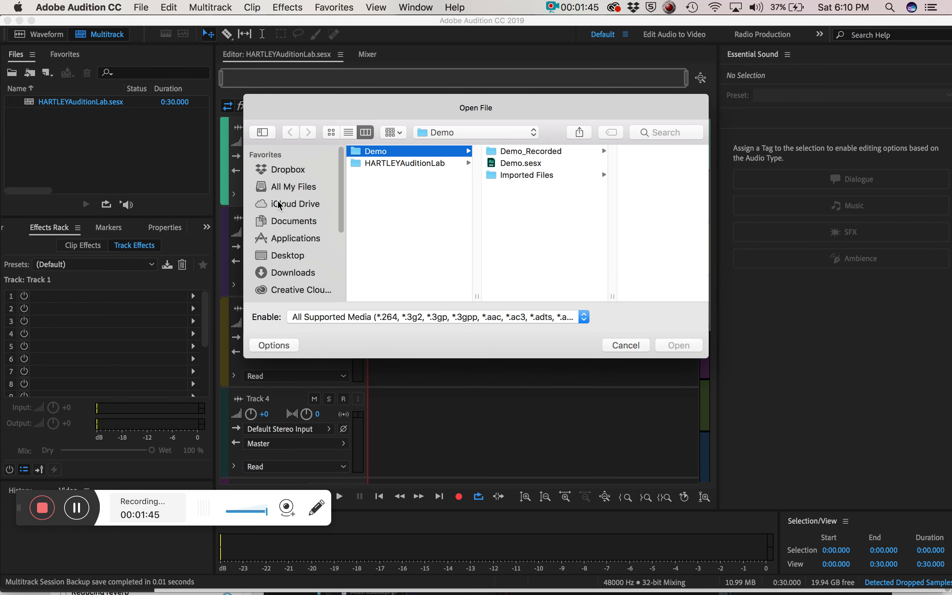
click(289, 221)
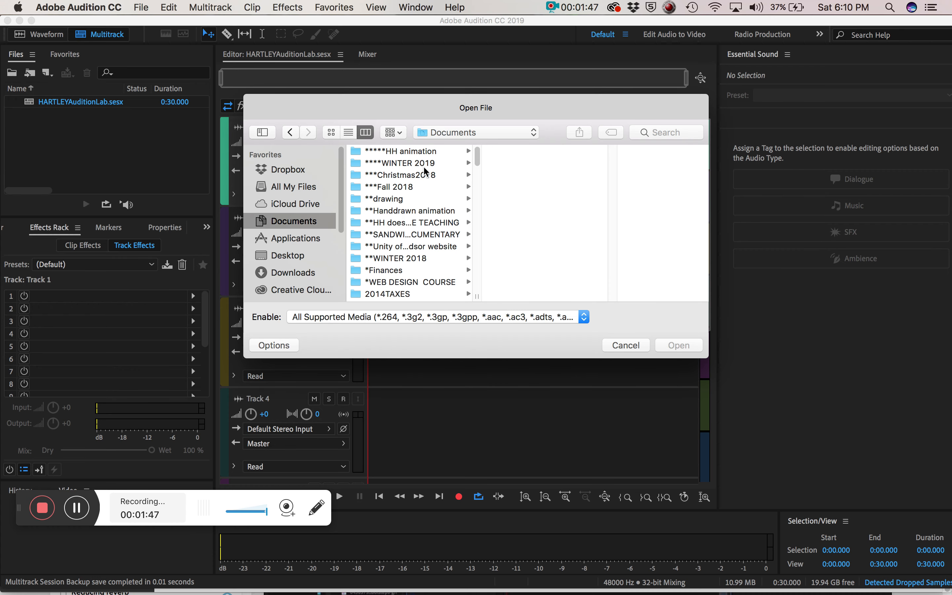
click(424, 167)
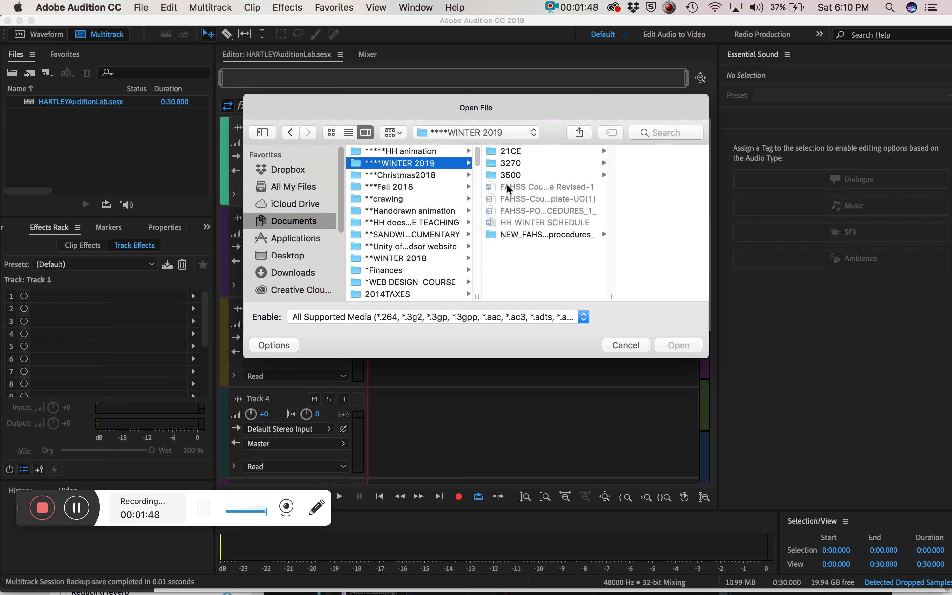
click(511, 163)
scroll(624, 261, down, 2)
click(608, 280)
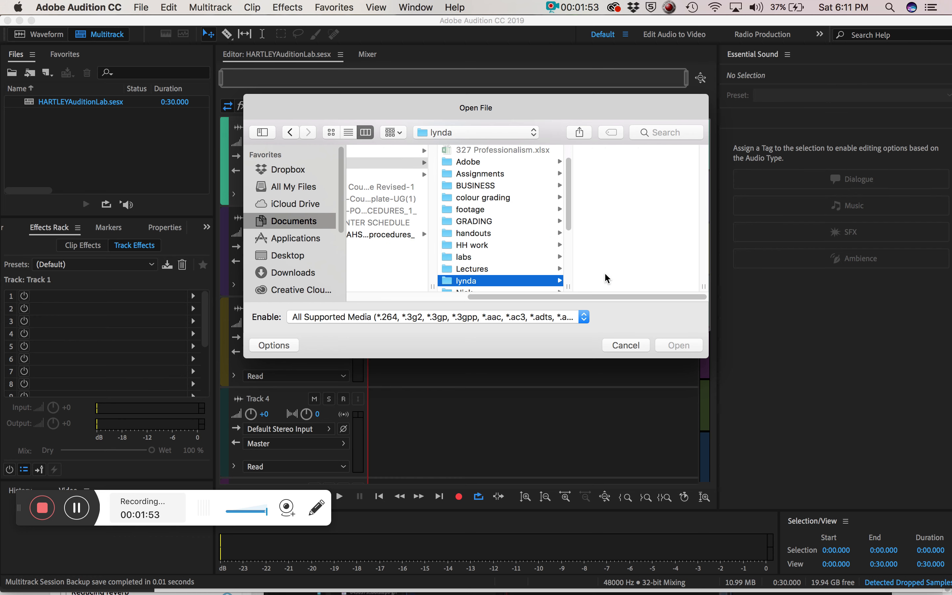
click(600, 153)
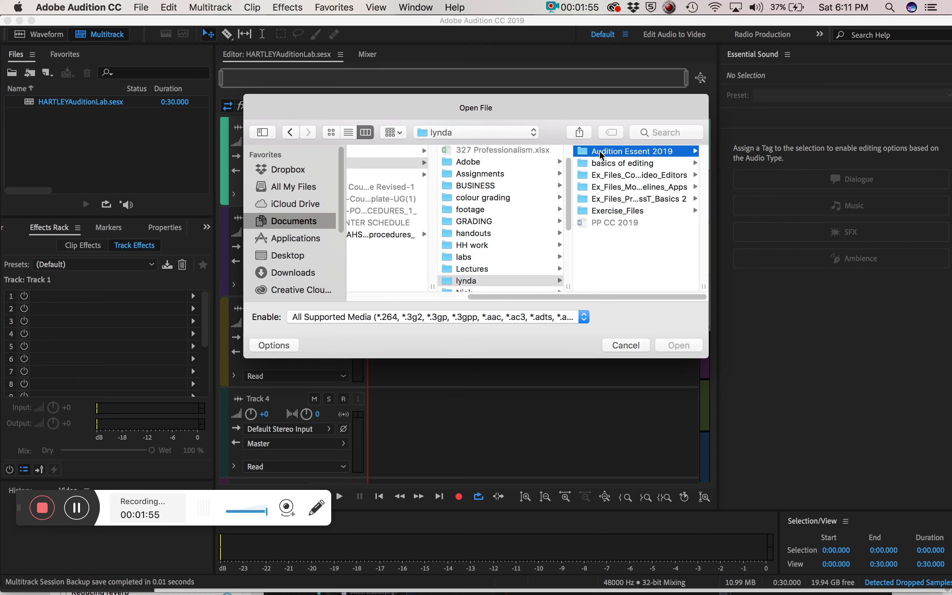
click(600, 153)
click(600, 152)
click(623, 188)
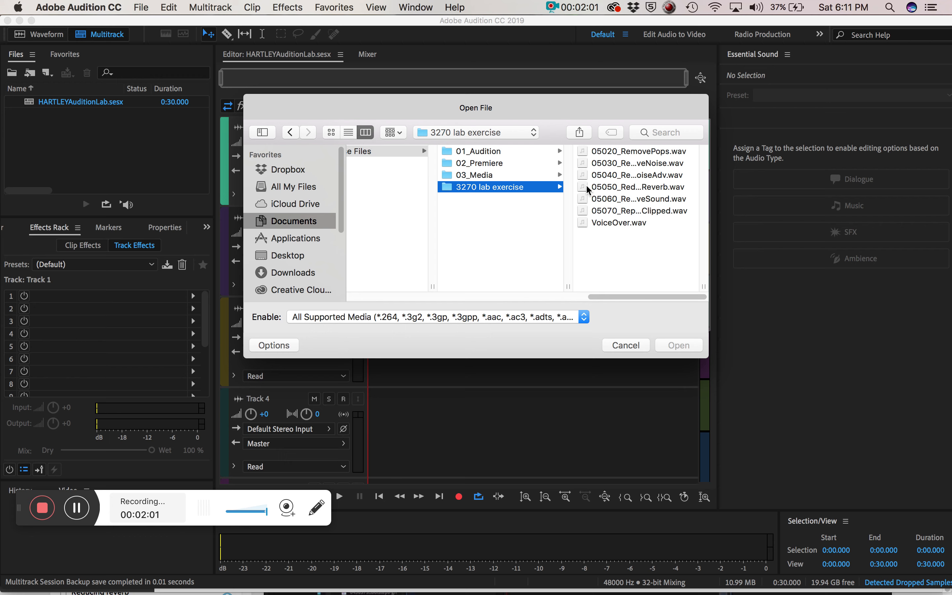
- Open the six lab clips from 05020_RemovePops.wav through 05070_RepairClipped.wav, leaving out VoiceOver.wav
click(585, 153)
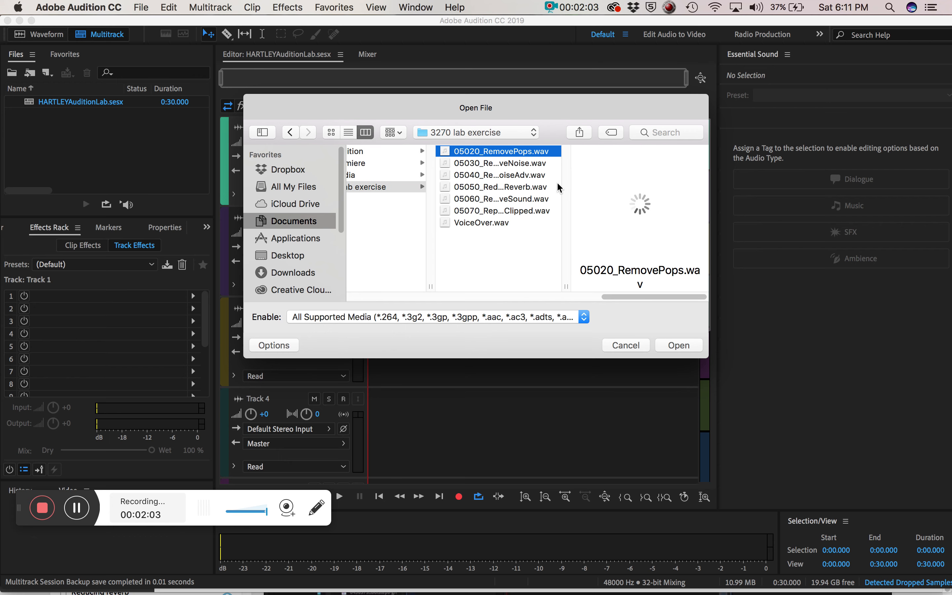
shift+click(457, 211)
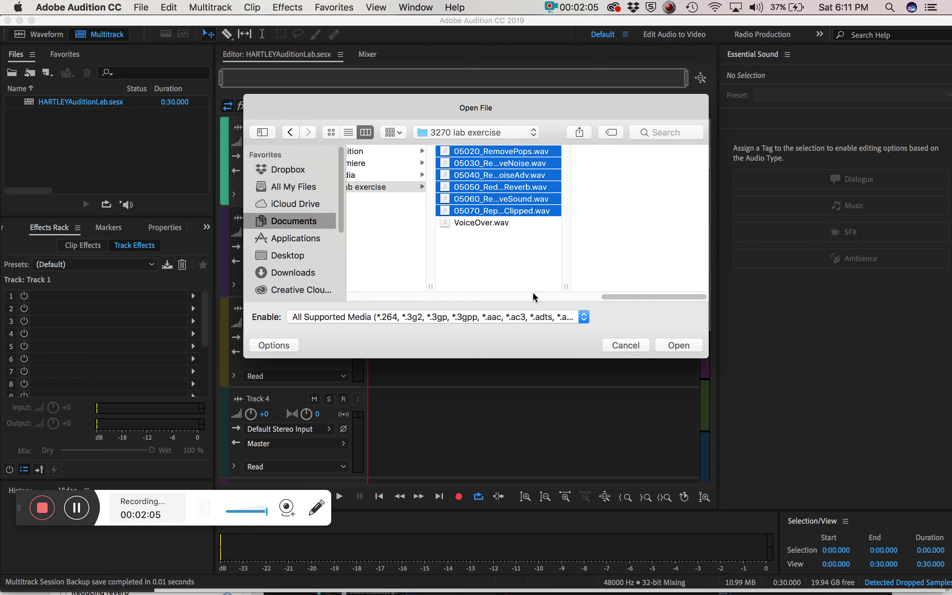
click(665, 346)
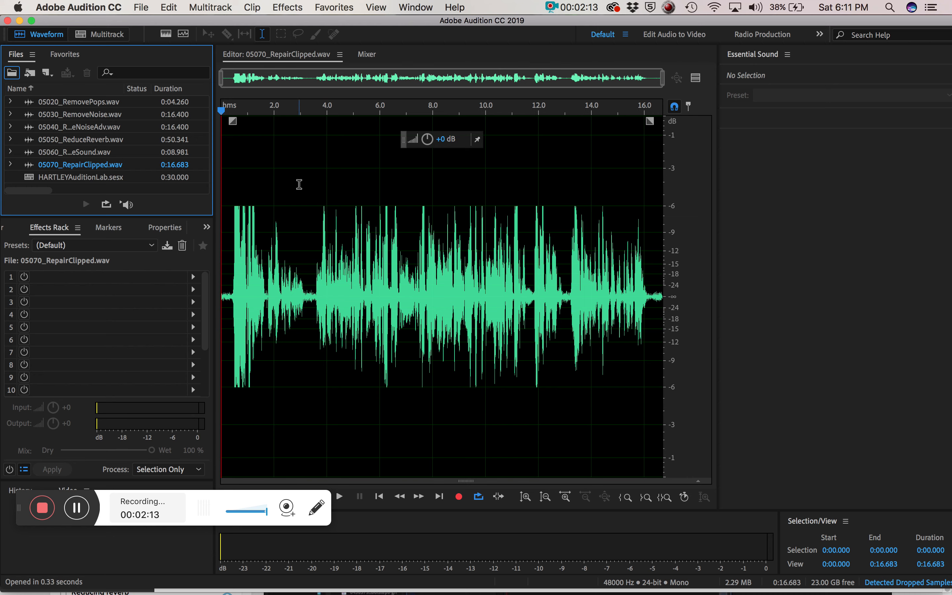
- Switch to Firefox, move the Blackboard window aside and bring the Lynda.com Audition course window into full view
click(73, 104)
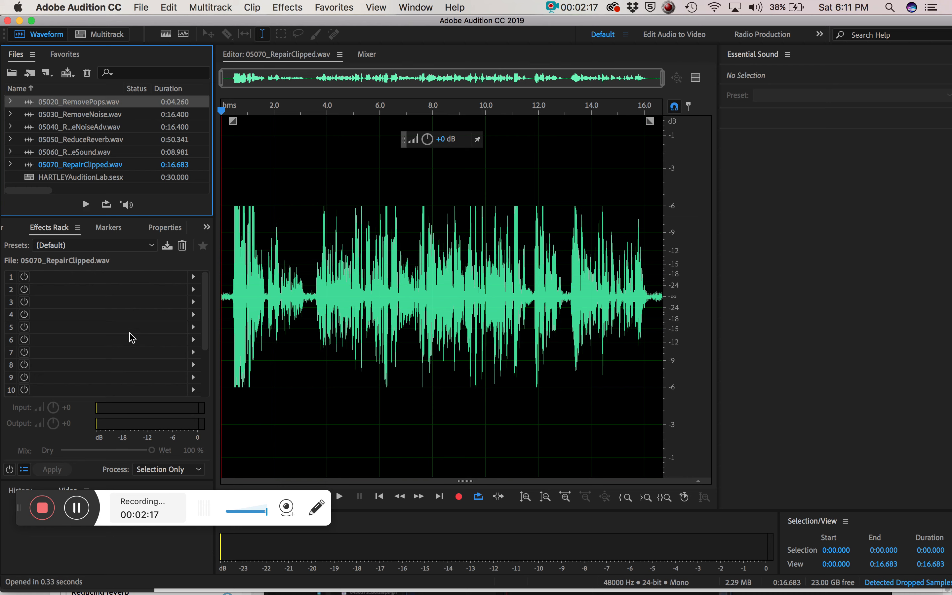
mouse_move(252, 588)
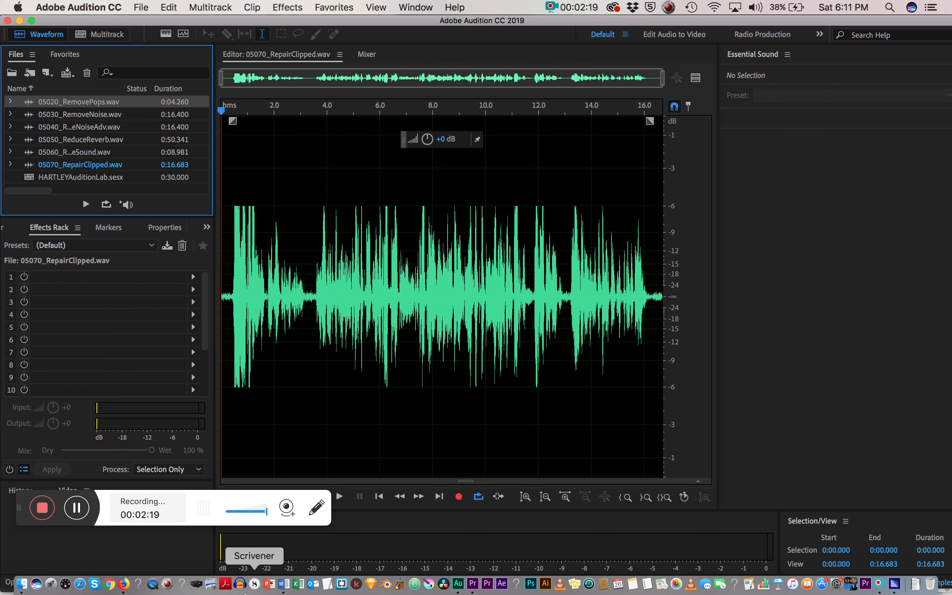
click(124, 585)
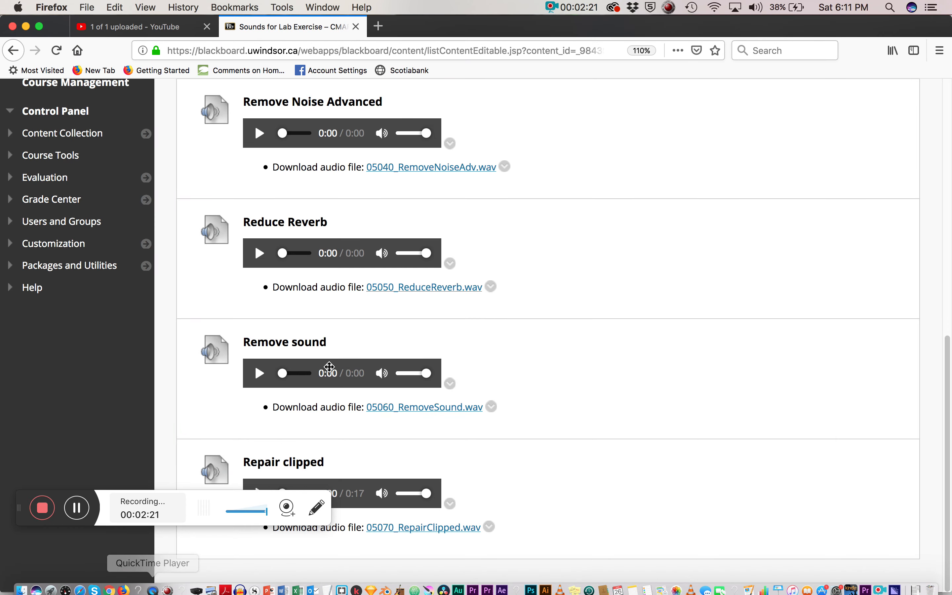
drag(414, 28, 425, 484)
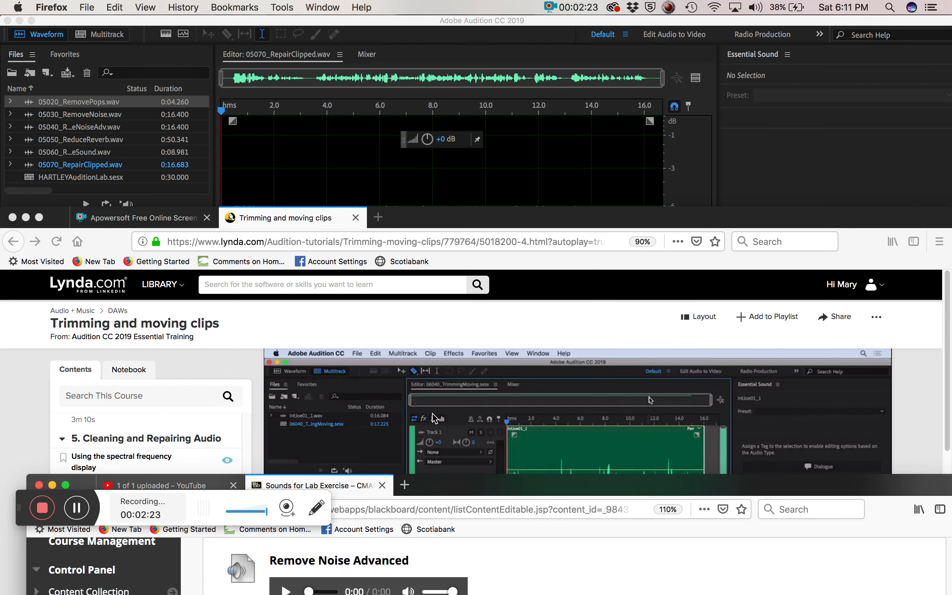
click(442, 205)
drag(441, 204, 447, 10)
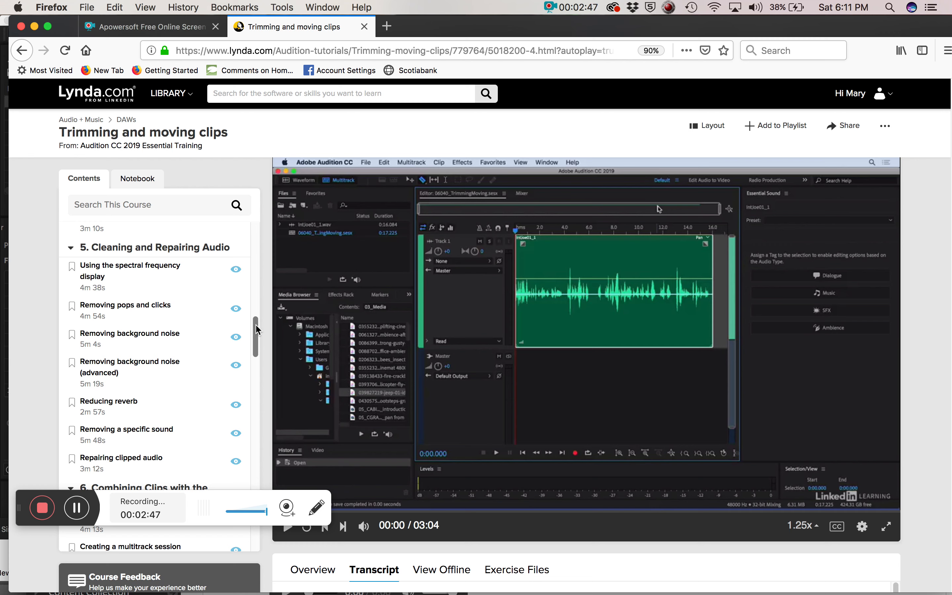
- Position the Lynda.com window beside Audition's Files panel and review the lessons in chapter 5, Cleaning and Repairing Audio
scroll(255, 328, down, 4)
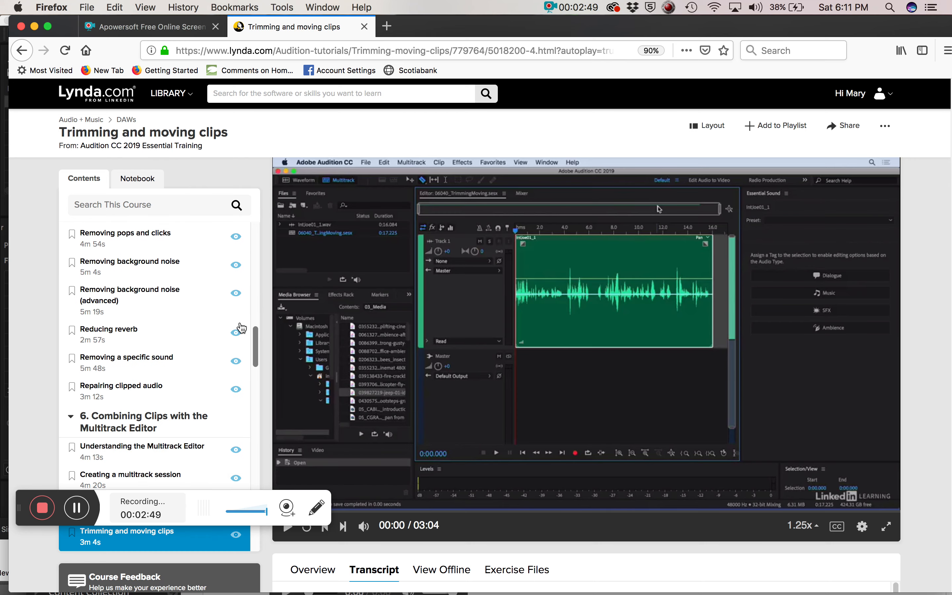
drag(407, 31, 757, 38)
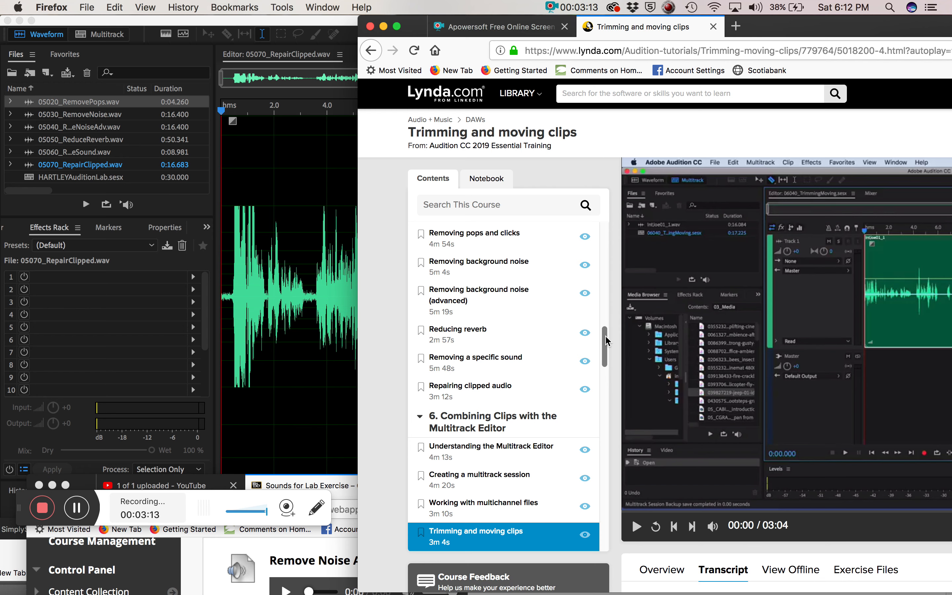
mouse_move(605, 340)
mouse_down()
mouse_move(605, 318)
mouse_move(605, 328)
mouse_up()
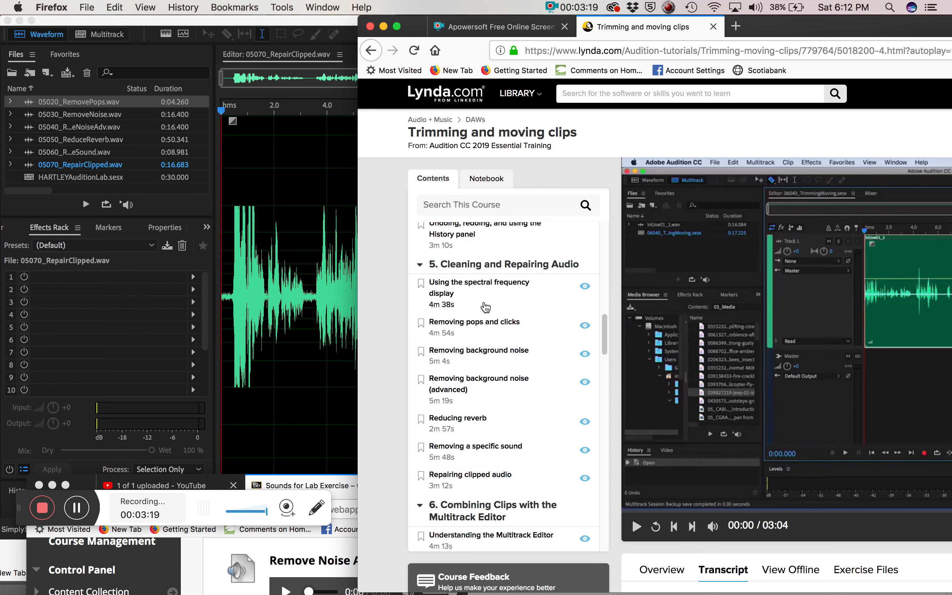
- Return to Audition, open 05020_RemovePops.wav in the Waveform editor and show its spectral frequency display
click(298, 195)
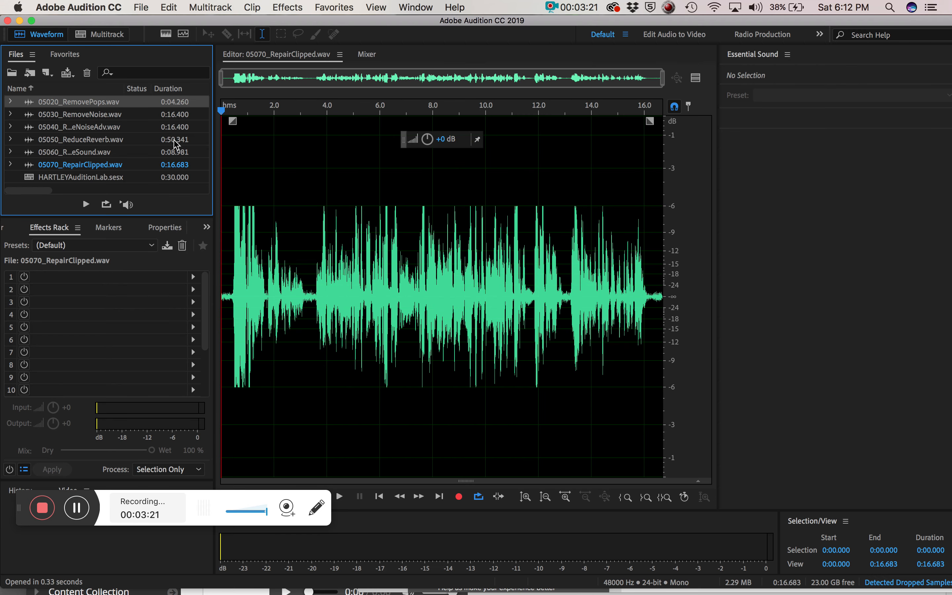
double_click(29, 105)
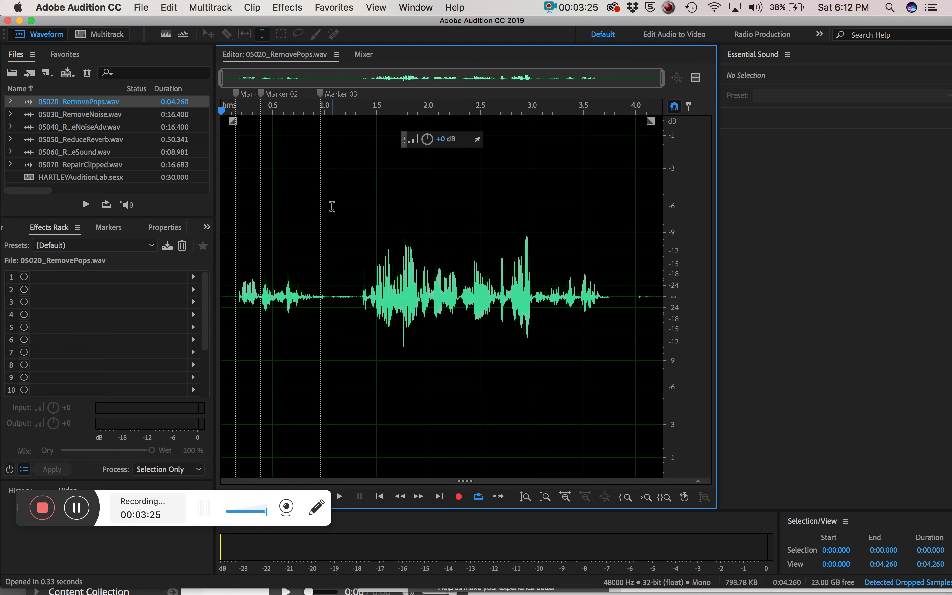
click(165, 34)
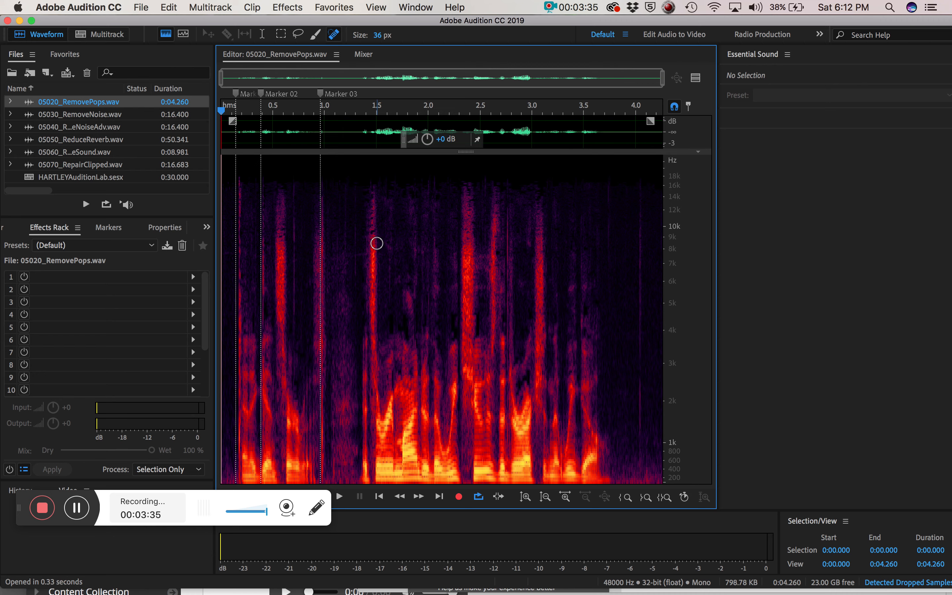
click(83, 511)
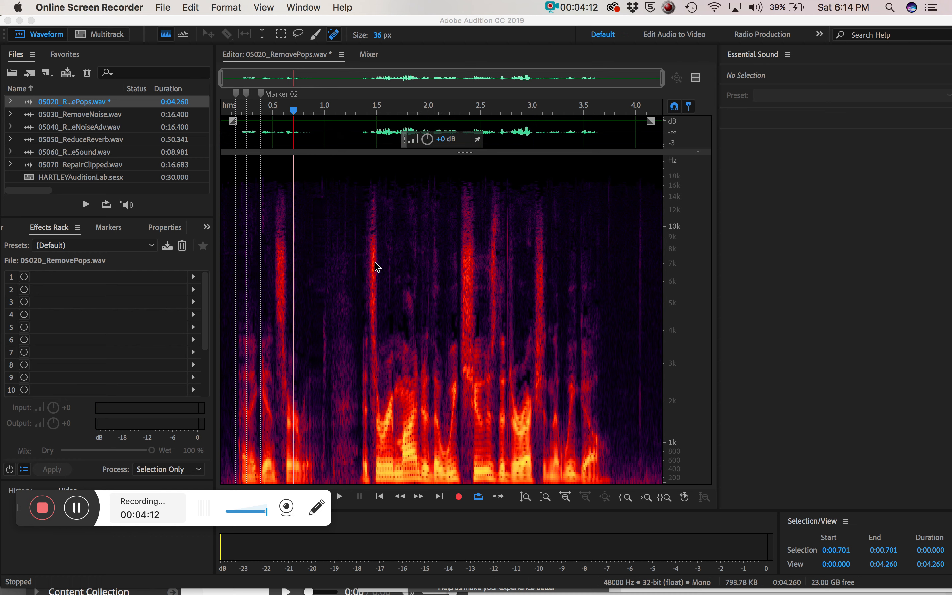
- Save the repaired 05020_RemovePops.wav under the new name 05020_RemovePopsFIXED.wav in the same folder, keeping the Wave PCM format
click(343, 275)
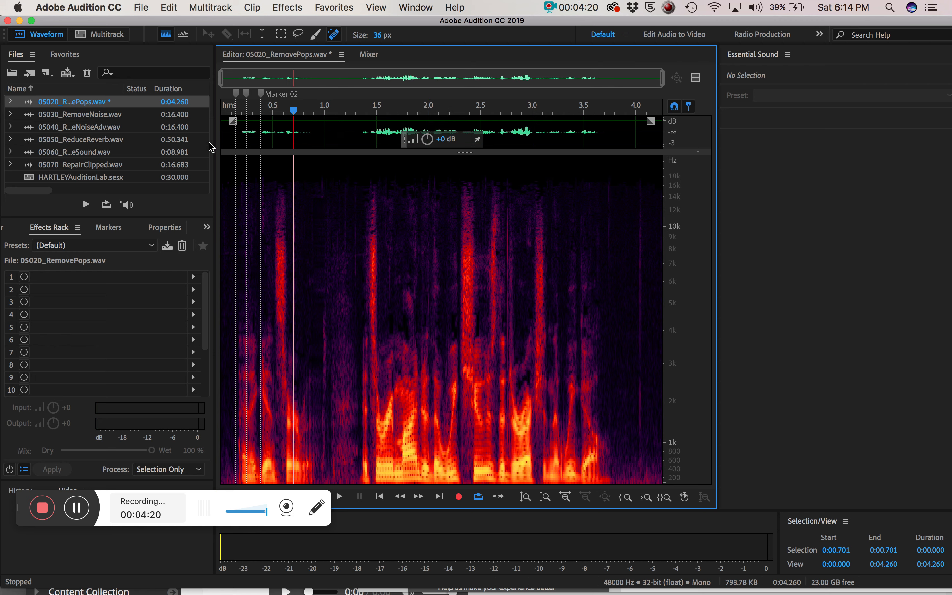
click(143, 8)
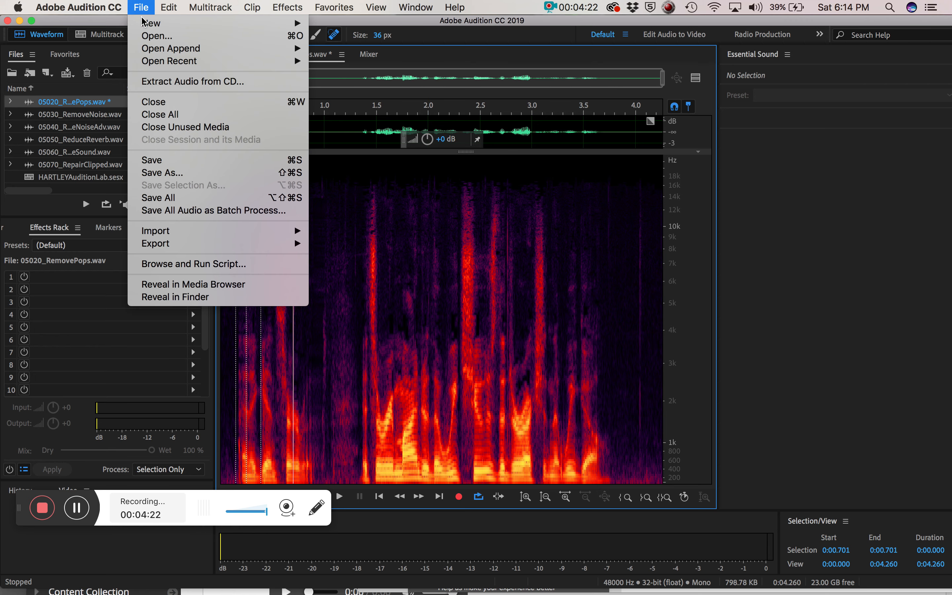
click(146, 173)
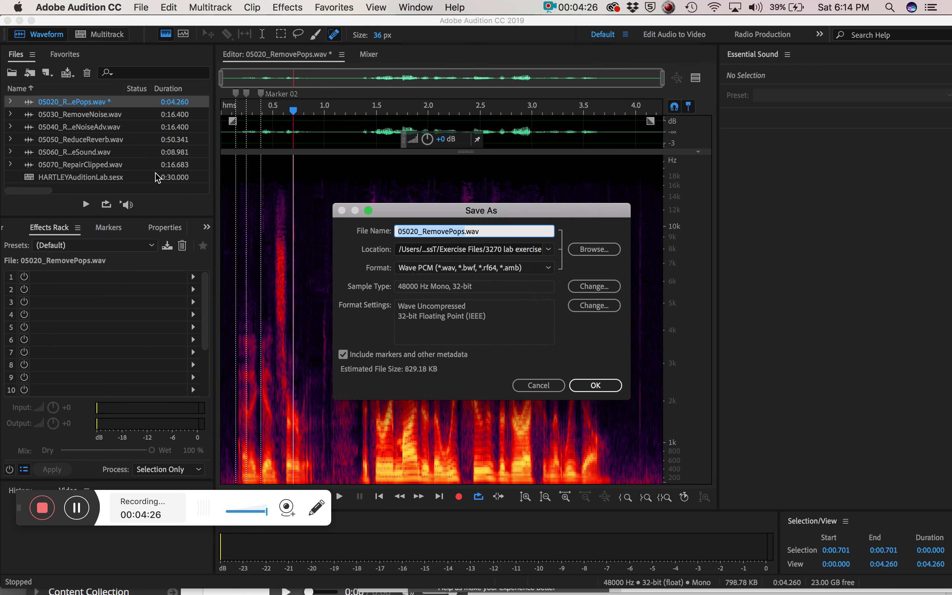
click(464, 231)
text(FiXE)
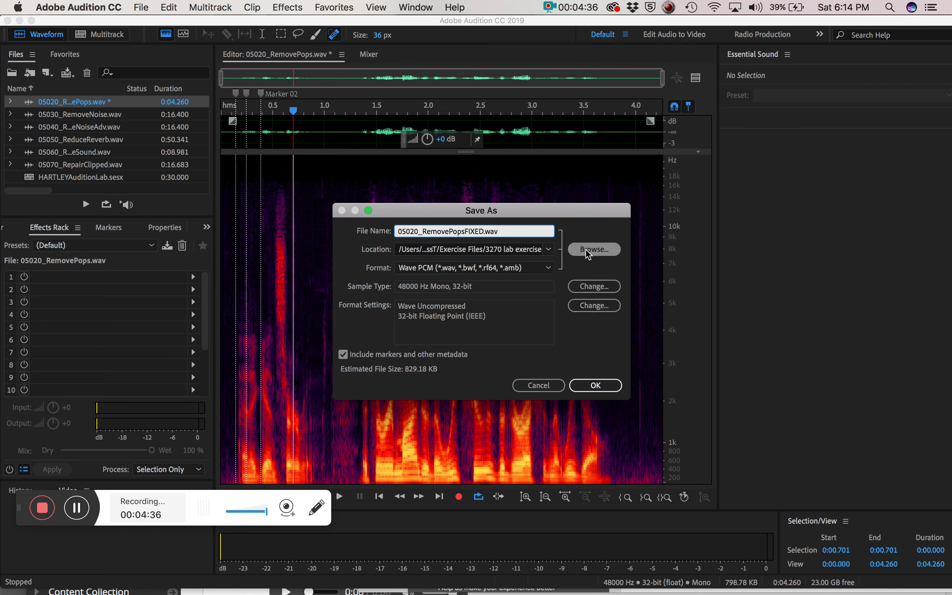
click(595, 385)
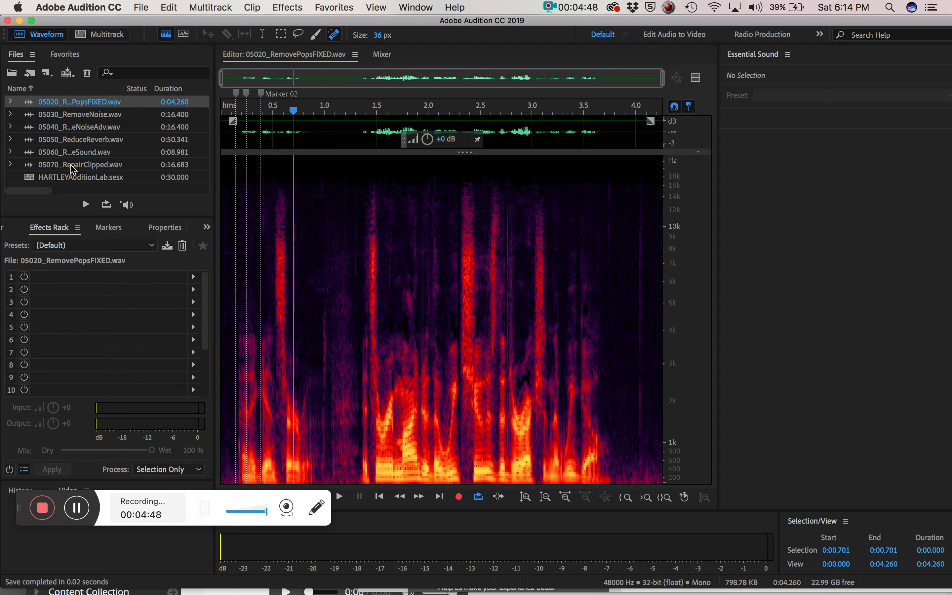
click(79, 510)
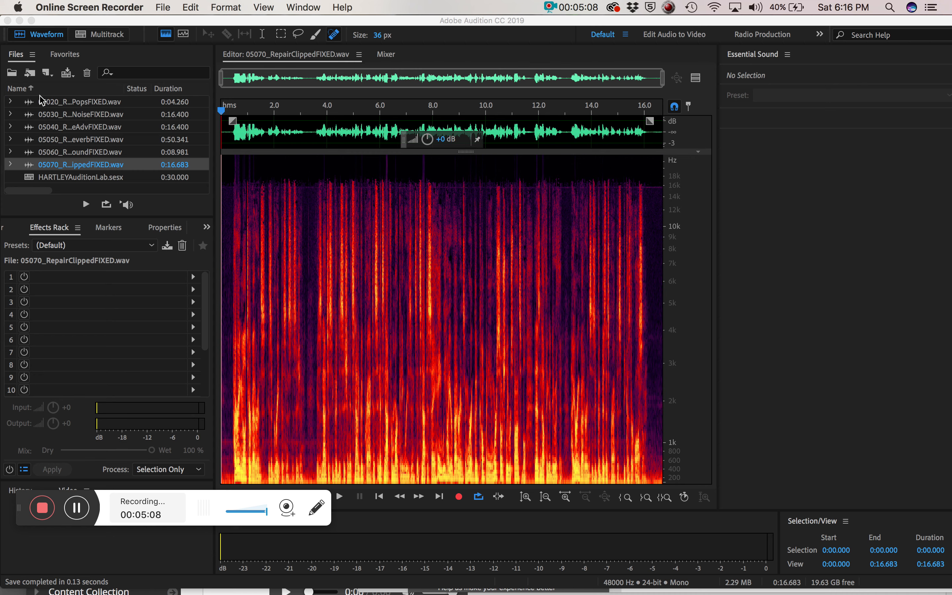
- Open the six original clips, 05020_RemovePops.wav through 05070_RepairClipped.wav, from the 3270 lab exercise folder, leaving out the FIXED versions and VoiceOver.wav
click(12, 75)
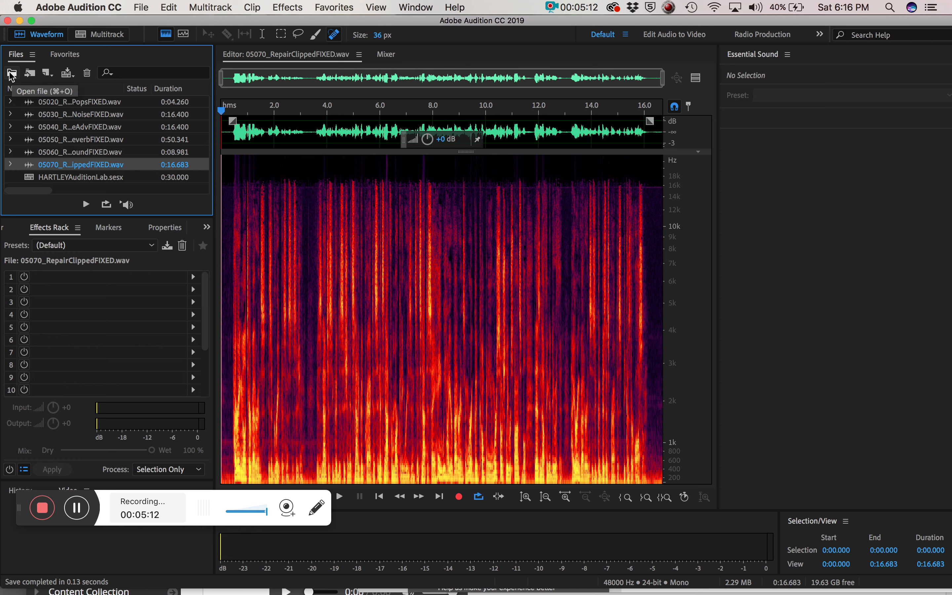
click(12, 75)
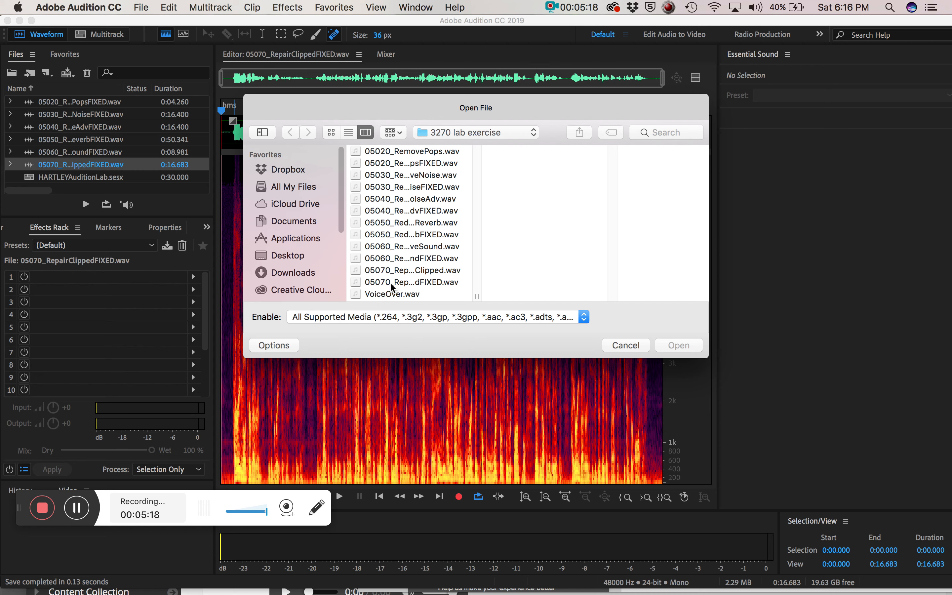
click(366, 152)
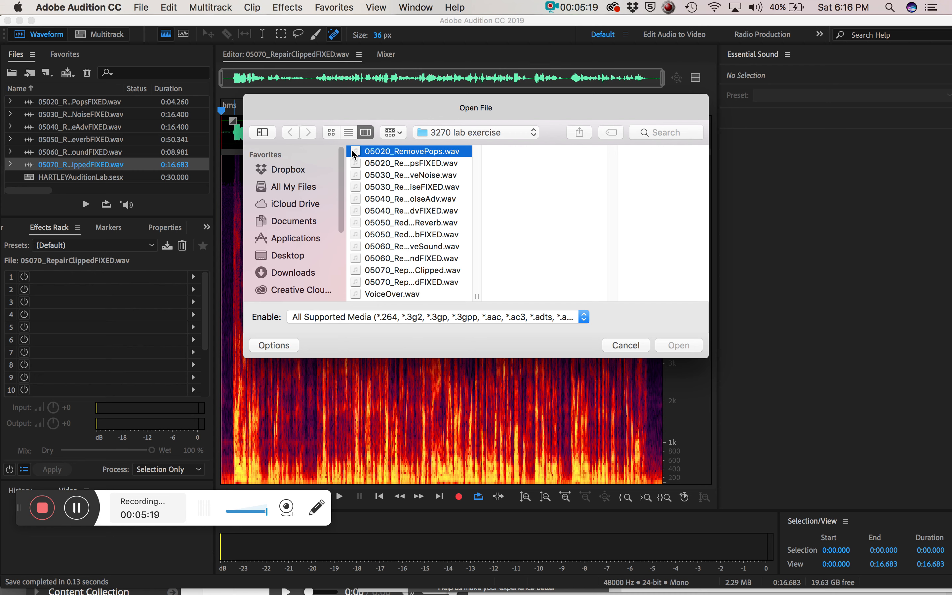
super+click(356, 173)
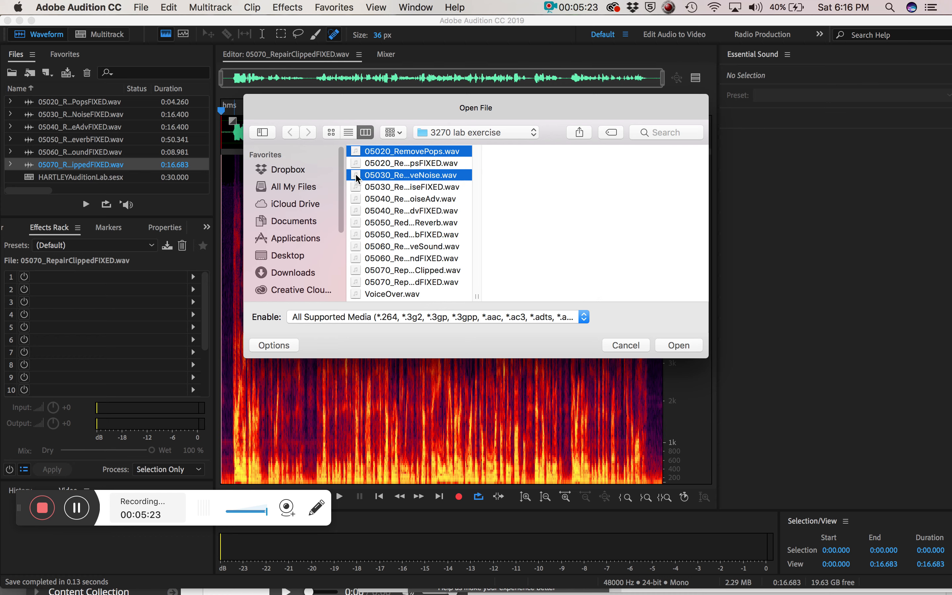
super+click(355, 197)
super+click(355, 218)
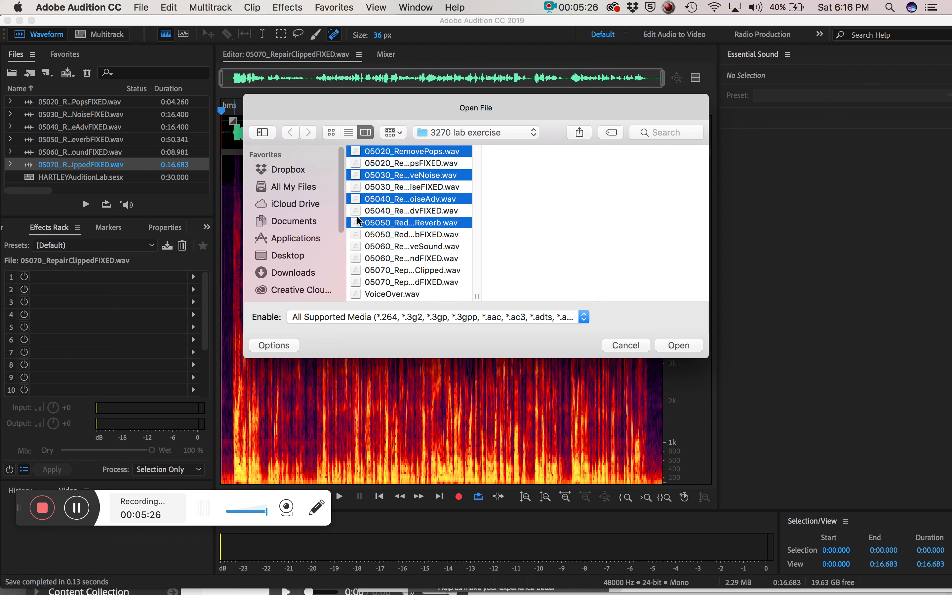
super+click(357, 246)
super+click(354, 269)
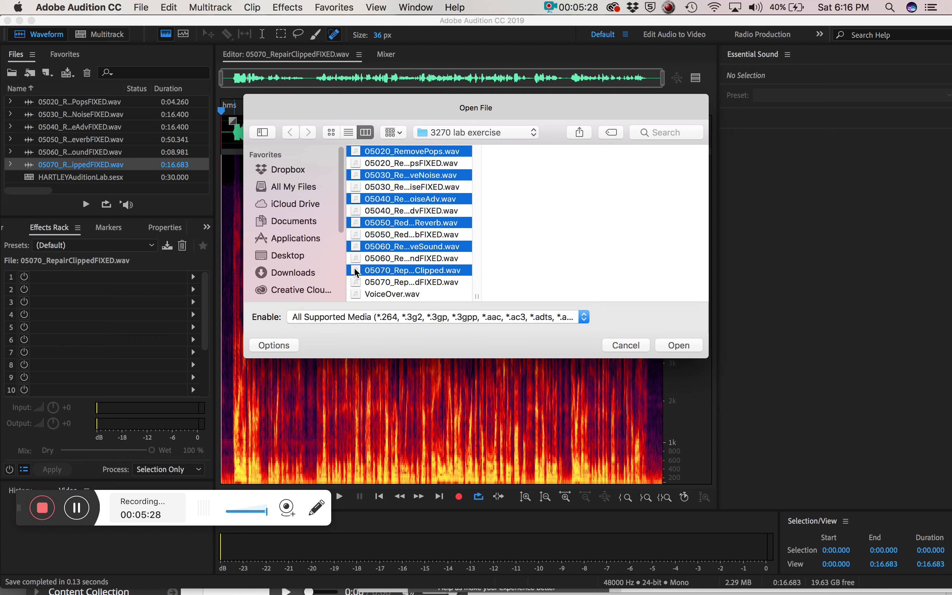
click(674, 347)
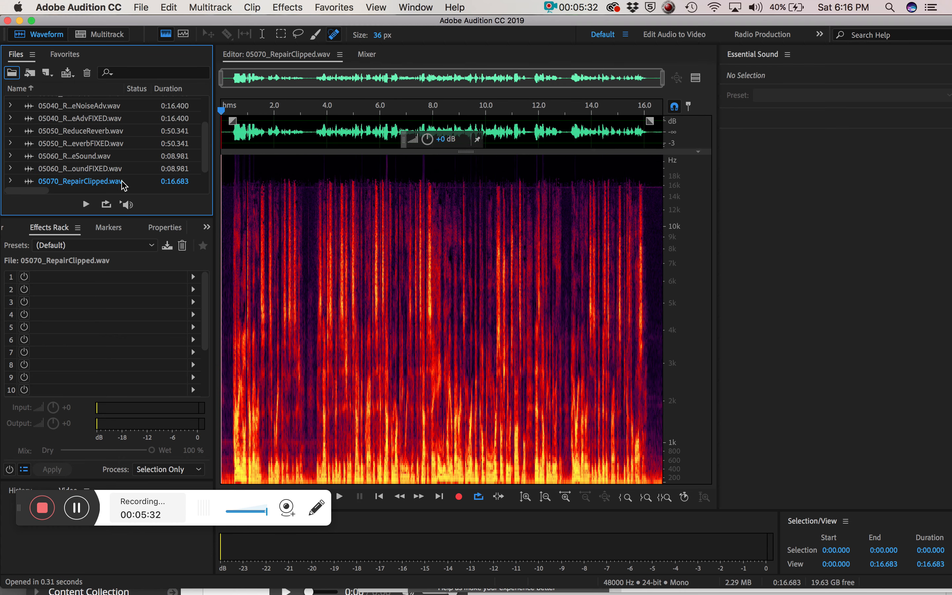
scroll(124, 173, up, 4)
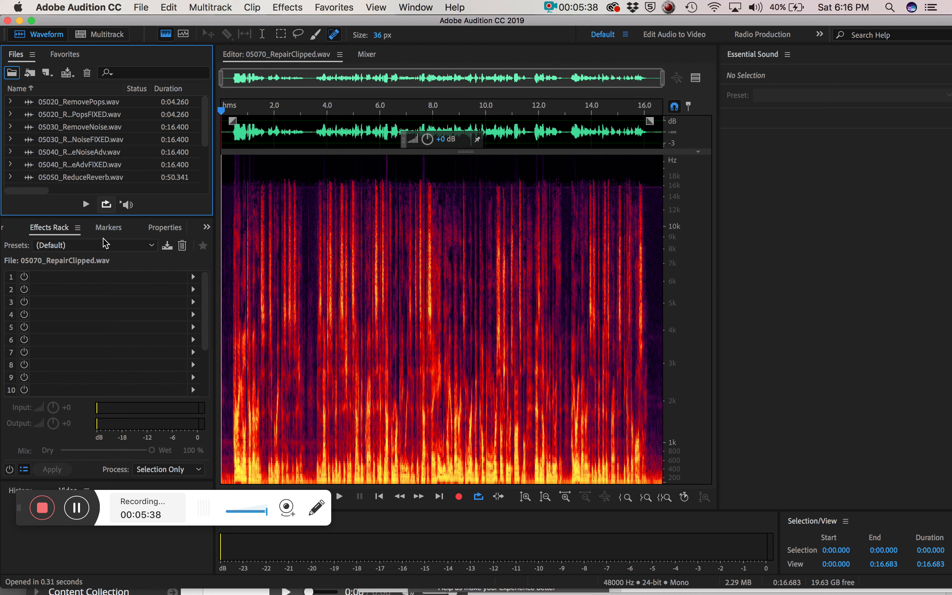
click(78, 509)
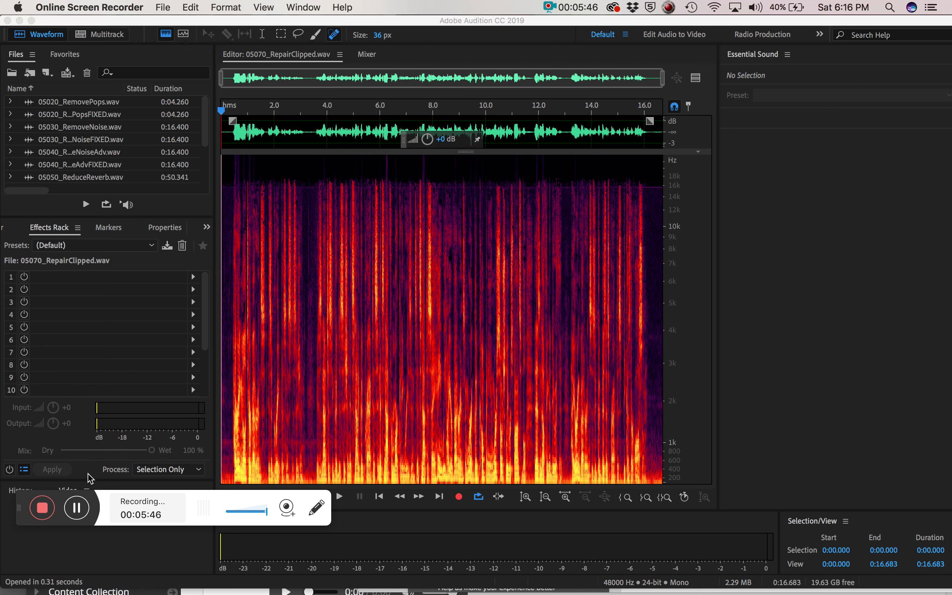
- In the Multitrack editor, place 05020_RemovePops.wav, 05020_RemovePopsFIXED.wav and 05030_RemoveNoise.wav one after another on Track 1 with gaps between them
click(106, 39)
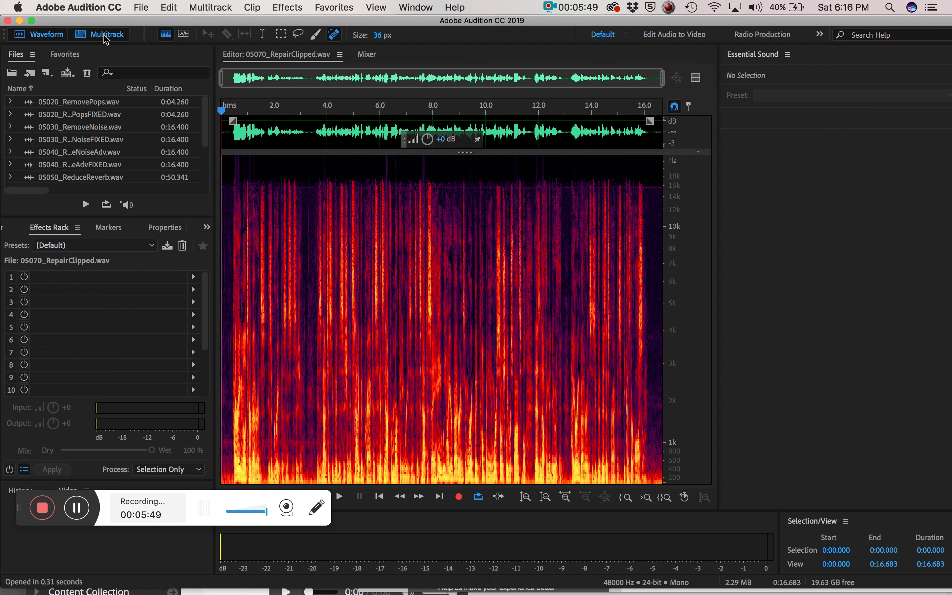
click(106, 39)
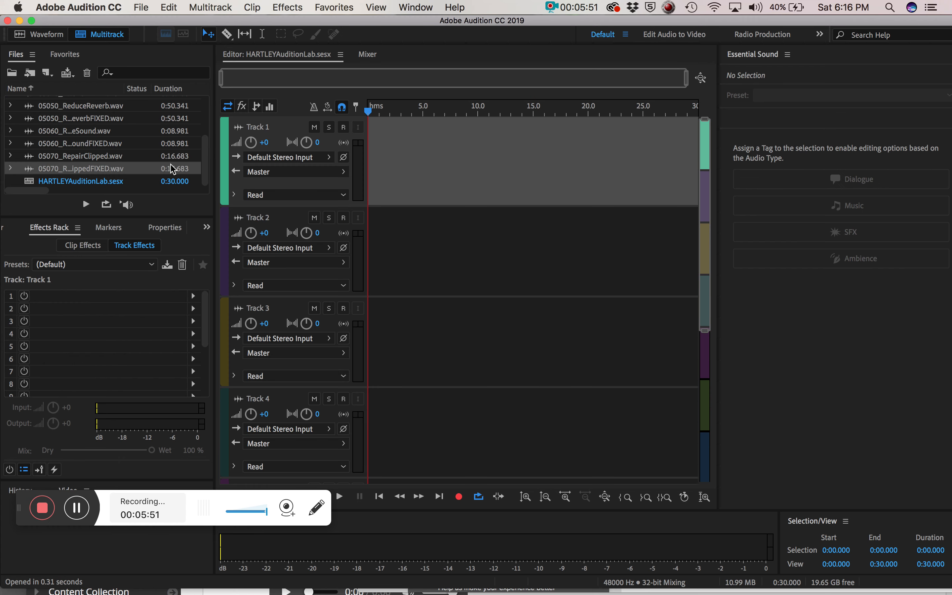
scroll(206, 177, up, 5)
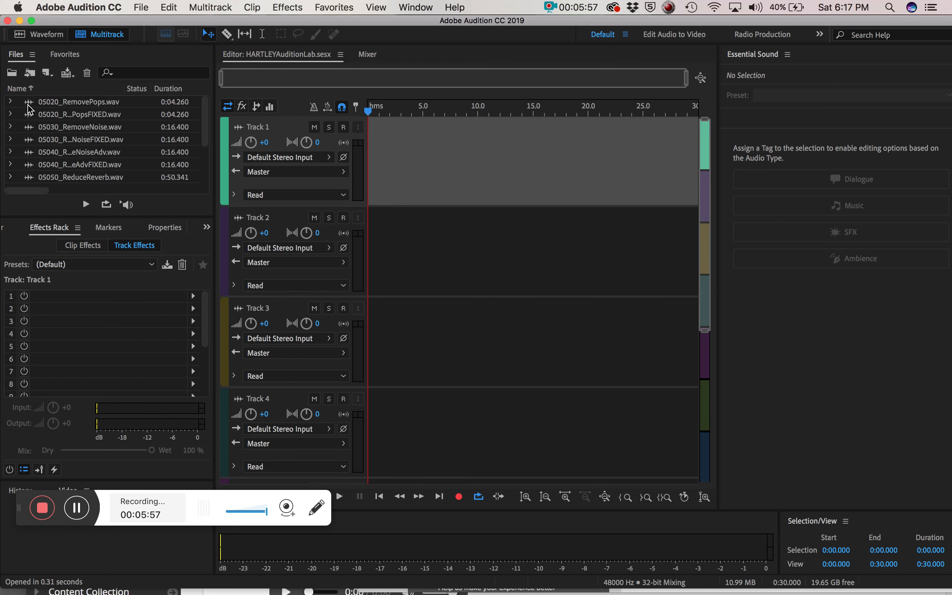
drag(31, 103, 369, 164)
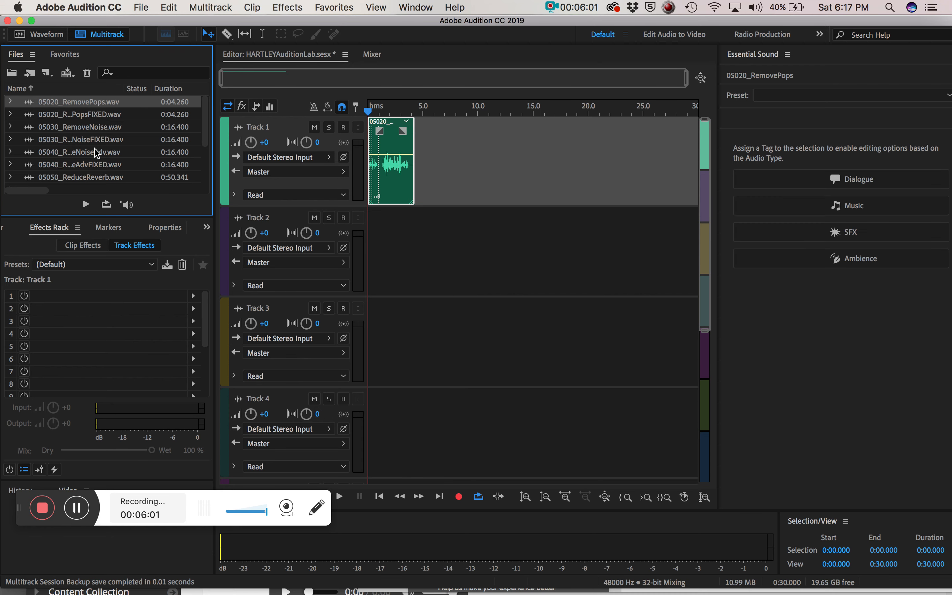
click(29, 117)
drag(28, 120, 433, 164)
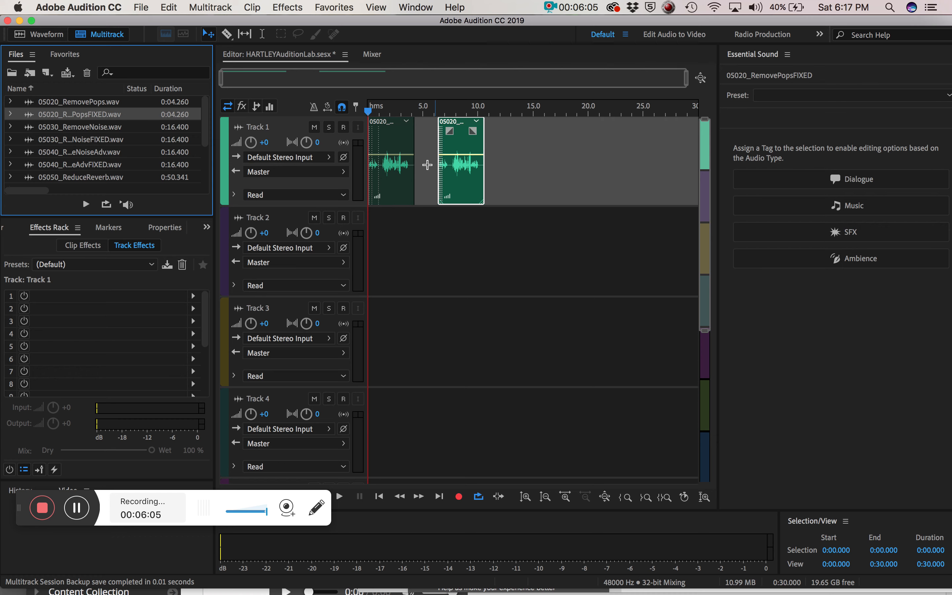
drag(31, 128, 511, 177)
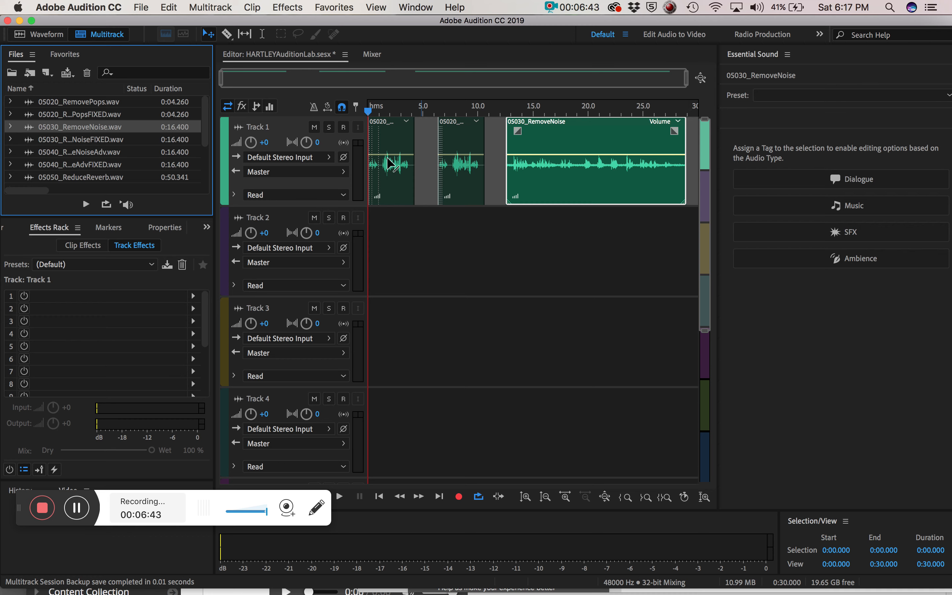
click(77, 510)
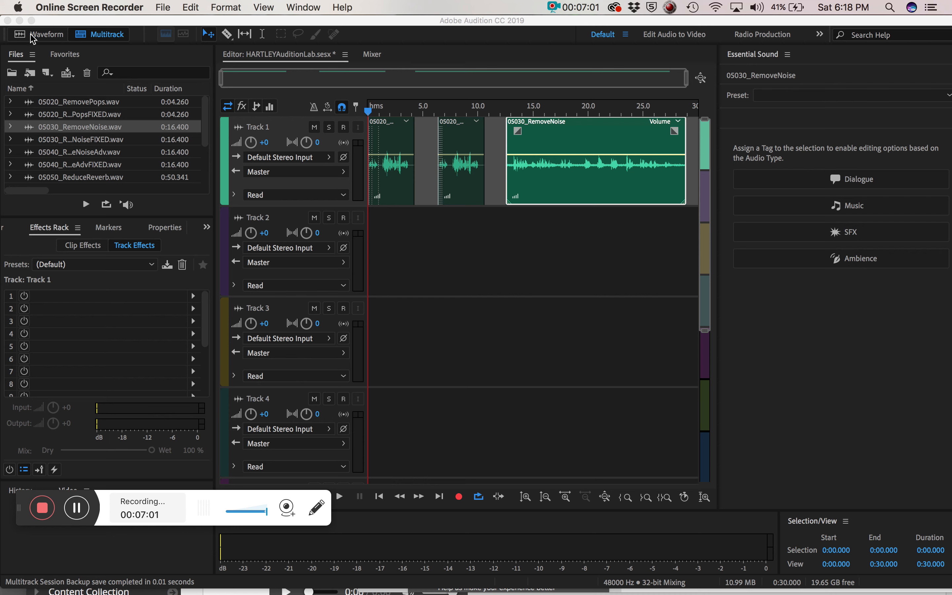
- Rename Track 2 of the multitrack session as Voice over
click(416, 254)
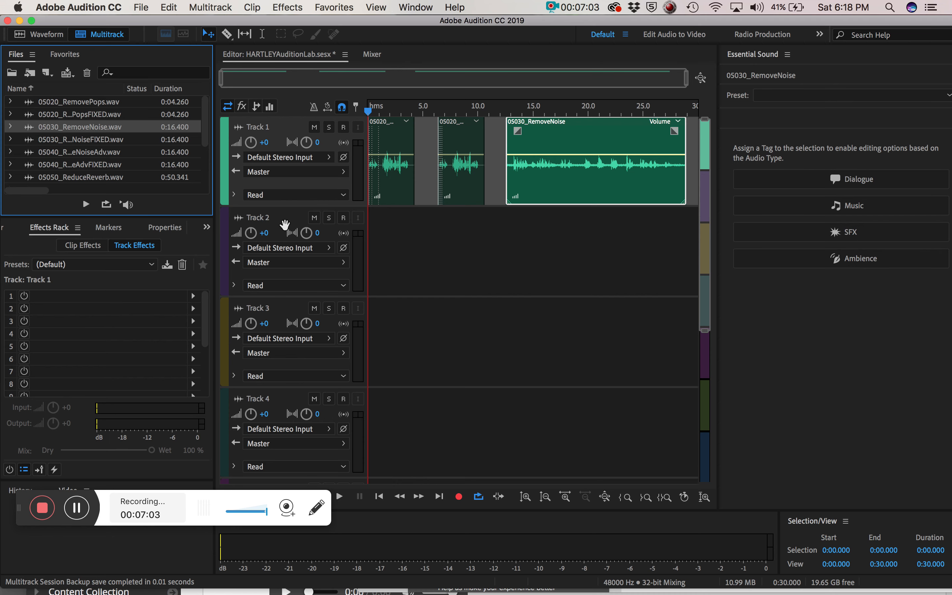
click(266, 227)
double_click(267, 226)
text(Voice o)
key(Return)
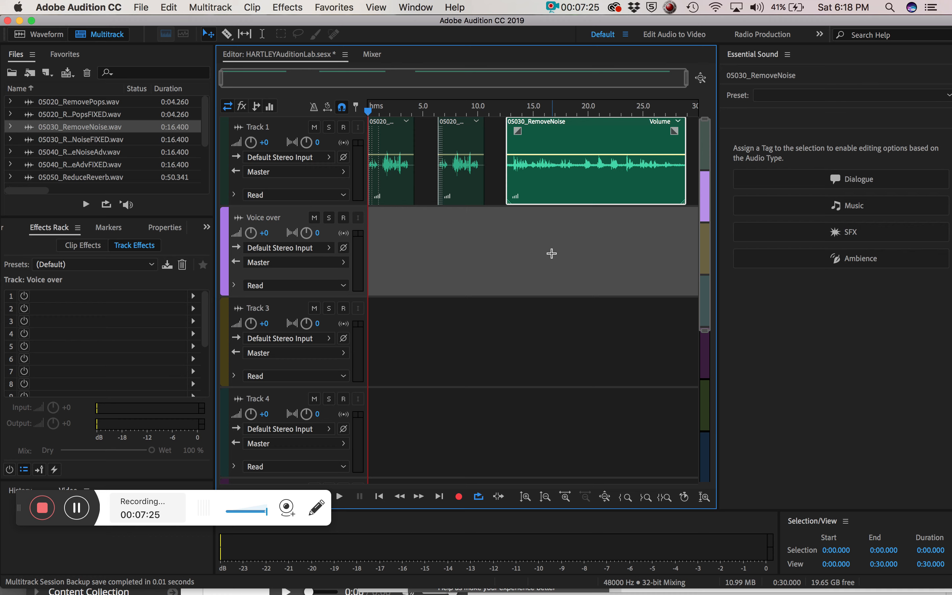
- Save the multitrack session and agree to copy its external media files to the session folder
click(83, 515)
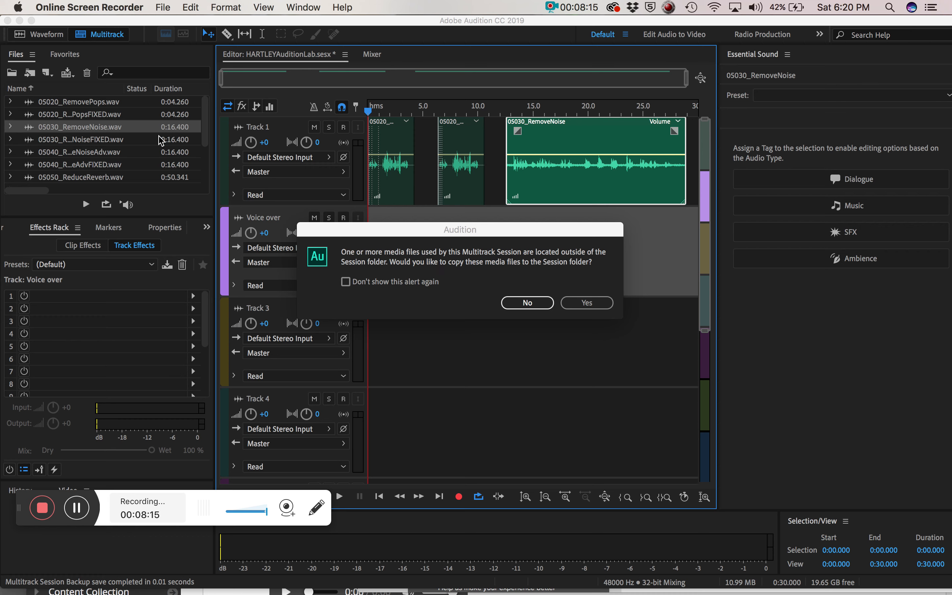
click(579, 309)
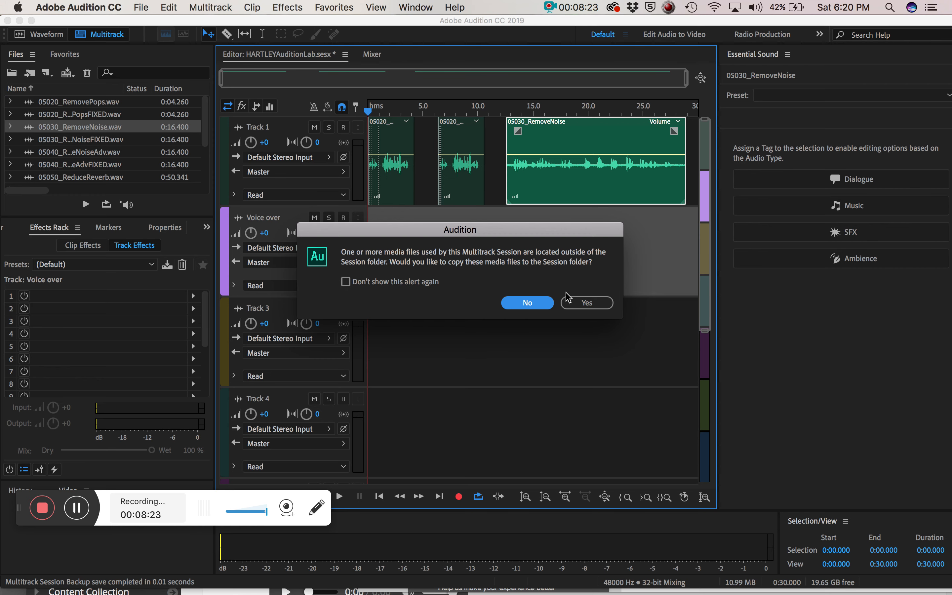
click(581, 303)
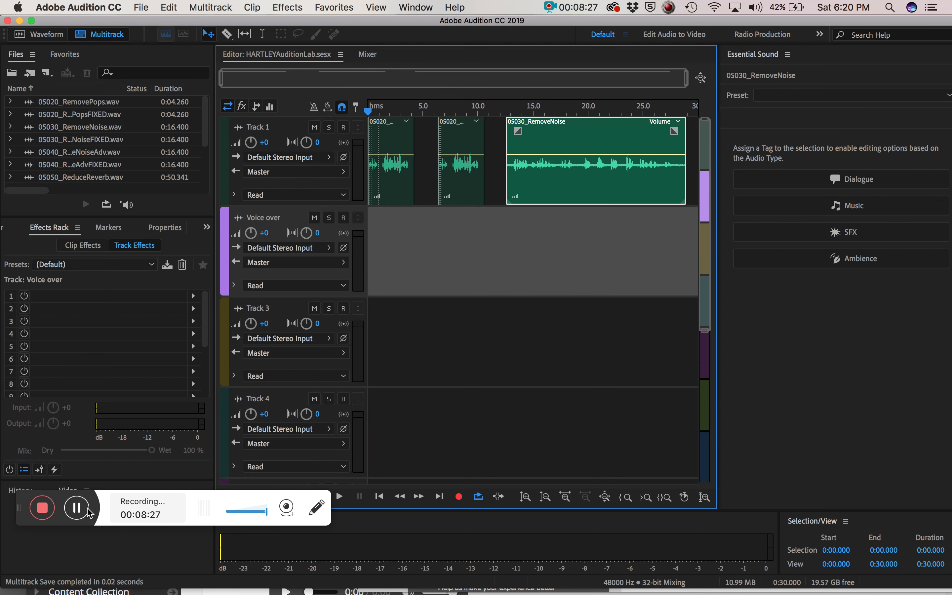
click(77, 511)
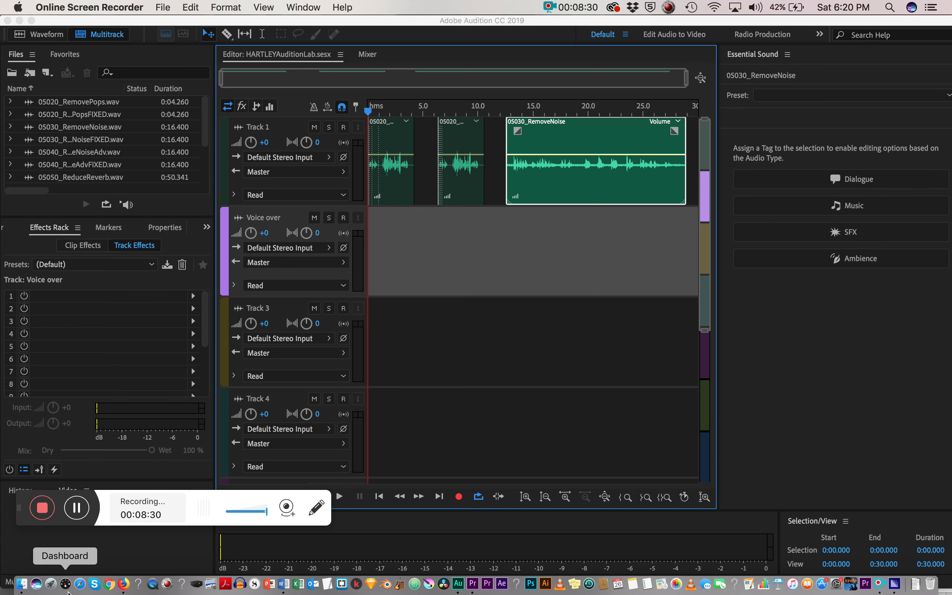
- Switch to Finder, browse from Documents through ****WINTER 2019, 3270 and **AudtionLabDemos to the lab session folder, and check its Imported Files folder
click(23, 588)
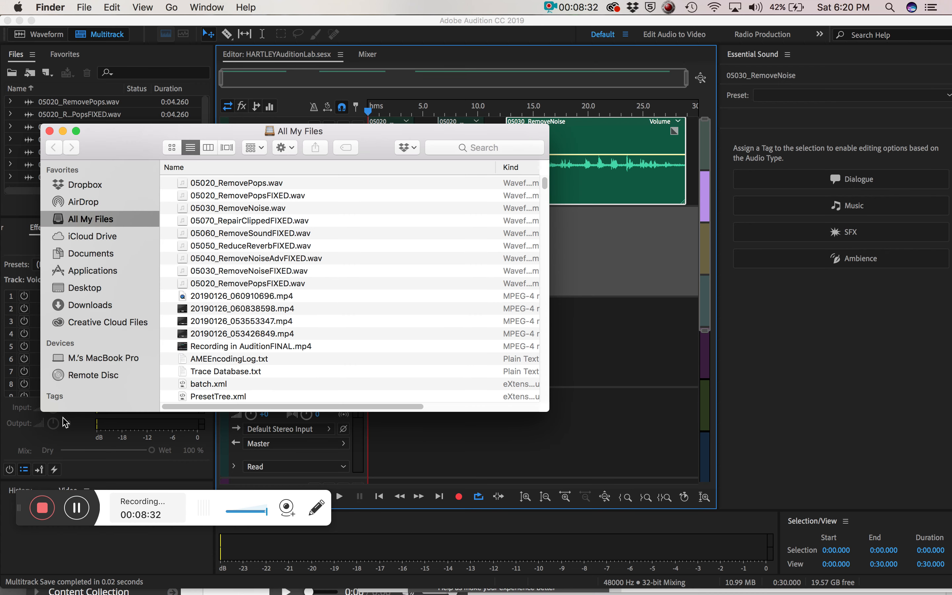
click(91, 253)
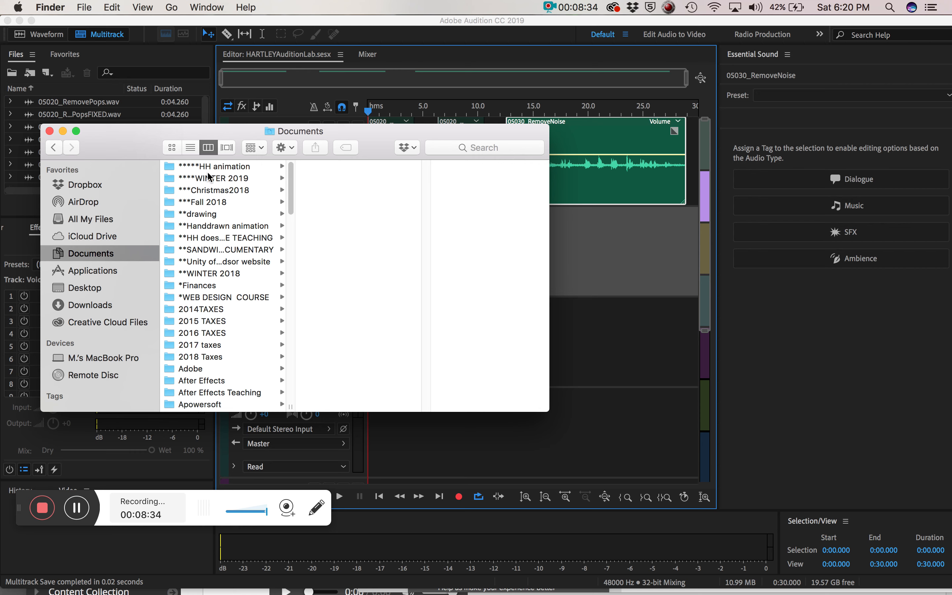
click(356, 178)
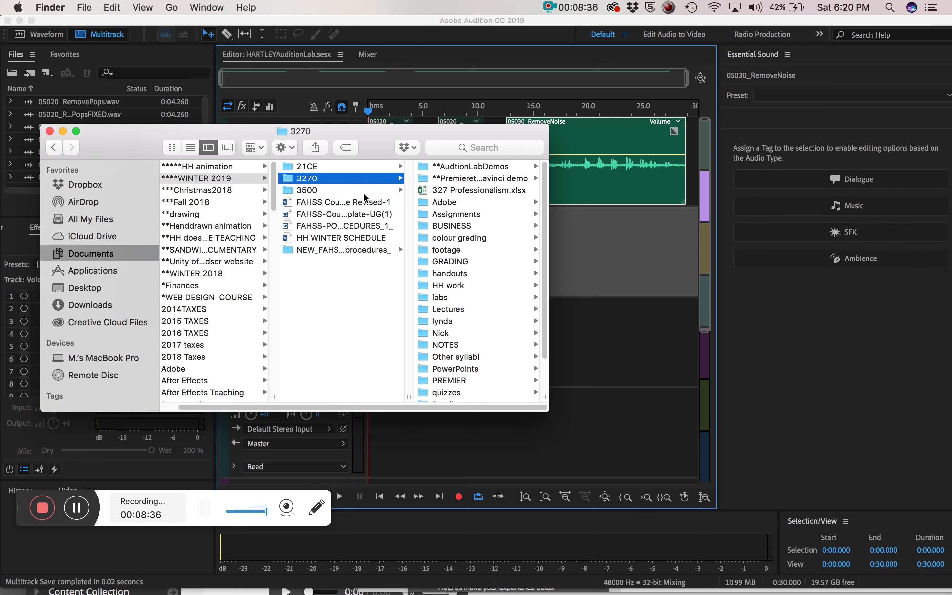
click(458, 170)
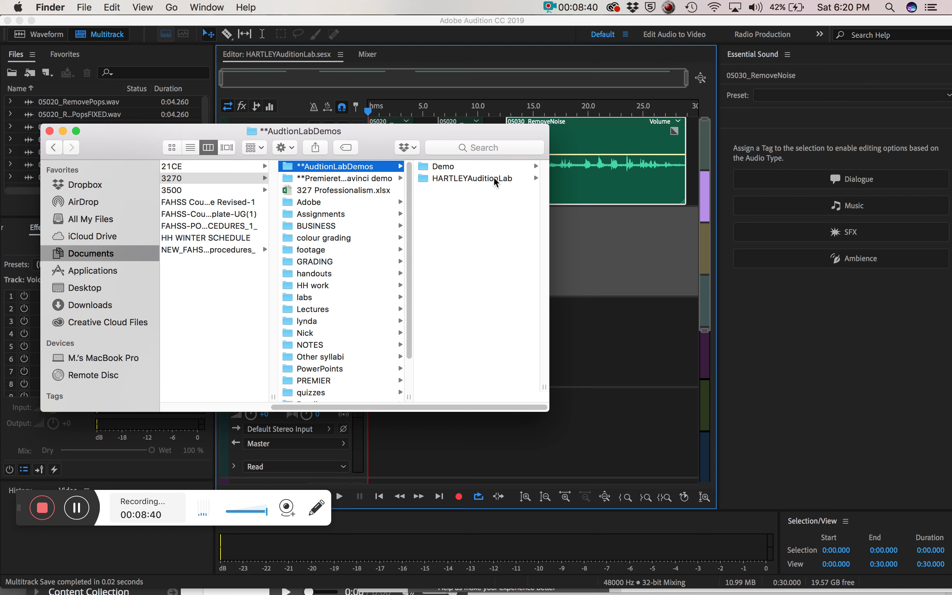
click(423, 177)
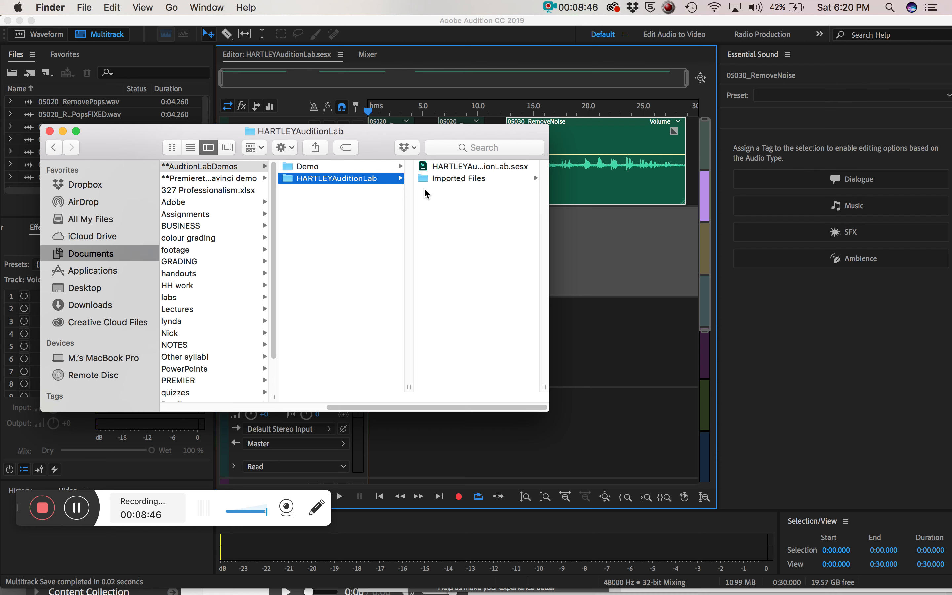
click(425, 179)
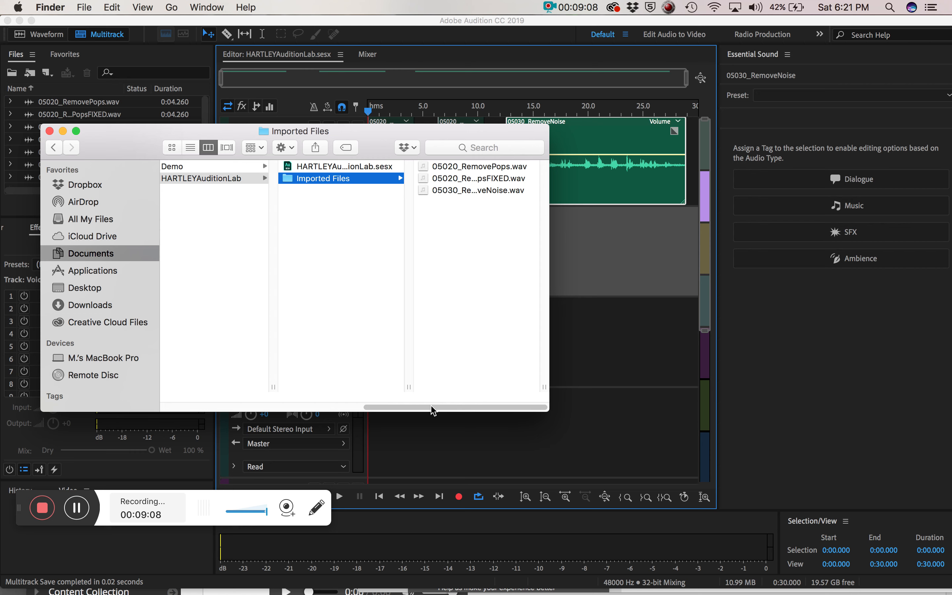
drag(431, 409, 351, 393)
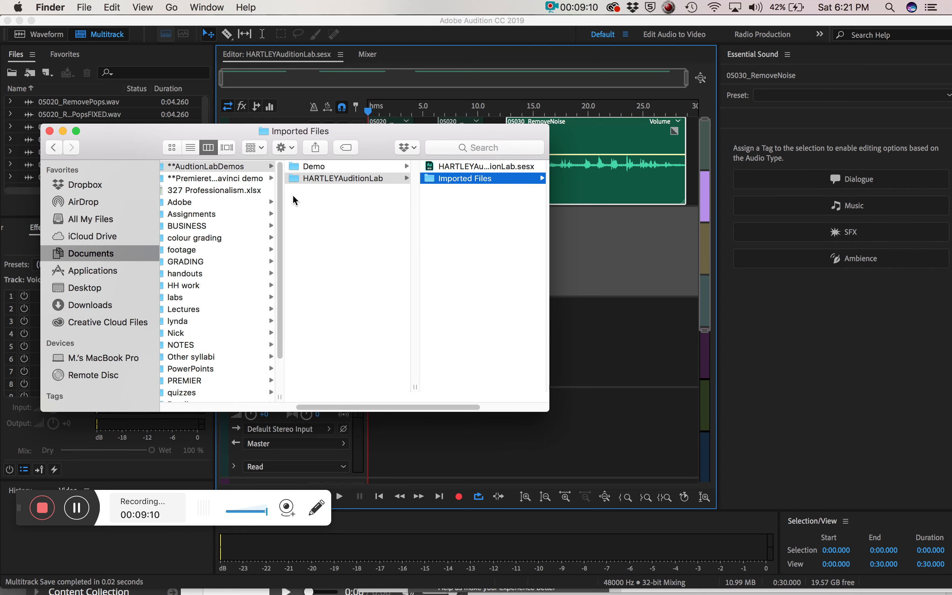
click(292, 178)
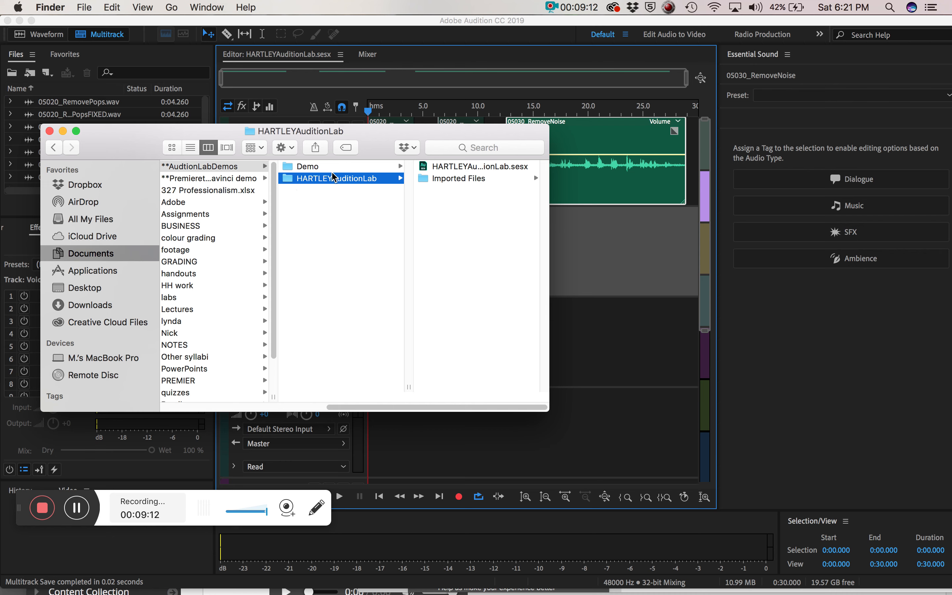